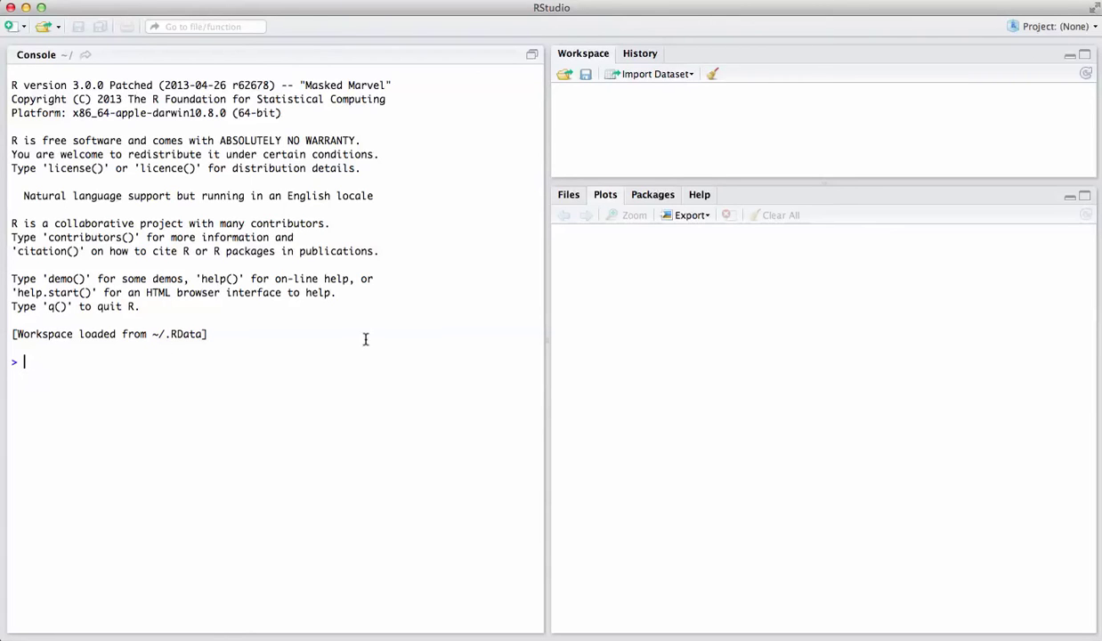
Load the SSDforR package from the installed packages list and run require(SSDforR) in the console
click(651, 196)
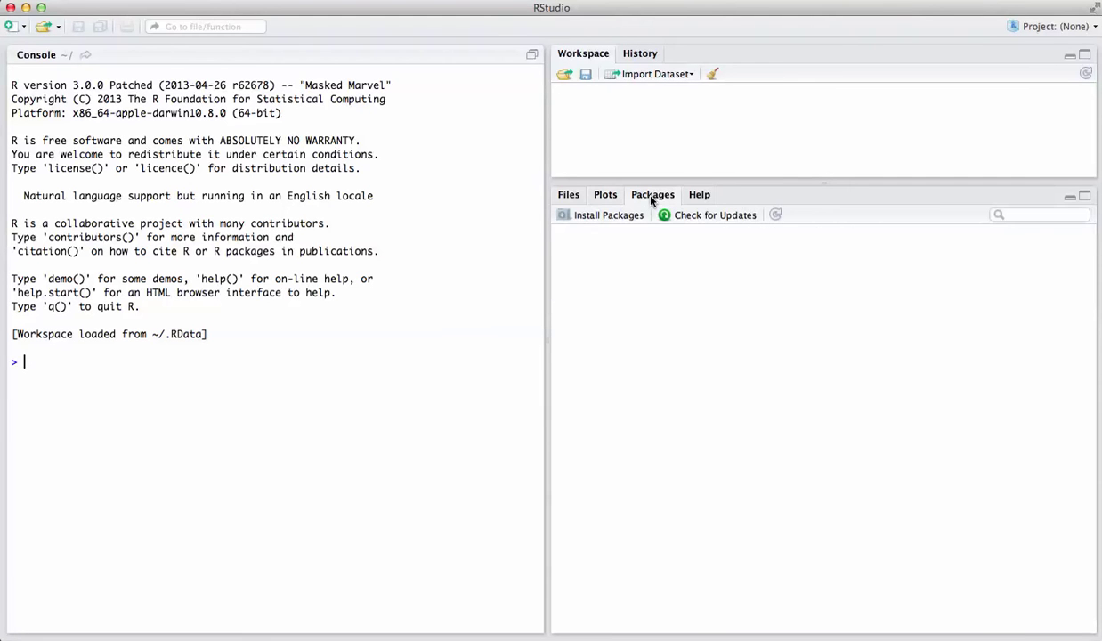
scroll(633, 287, down, 5)
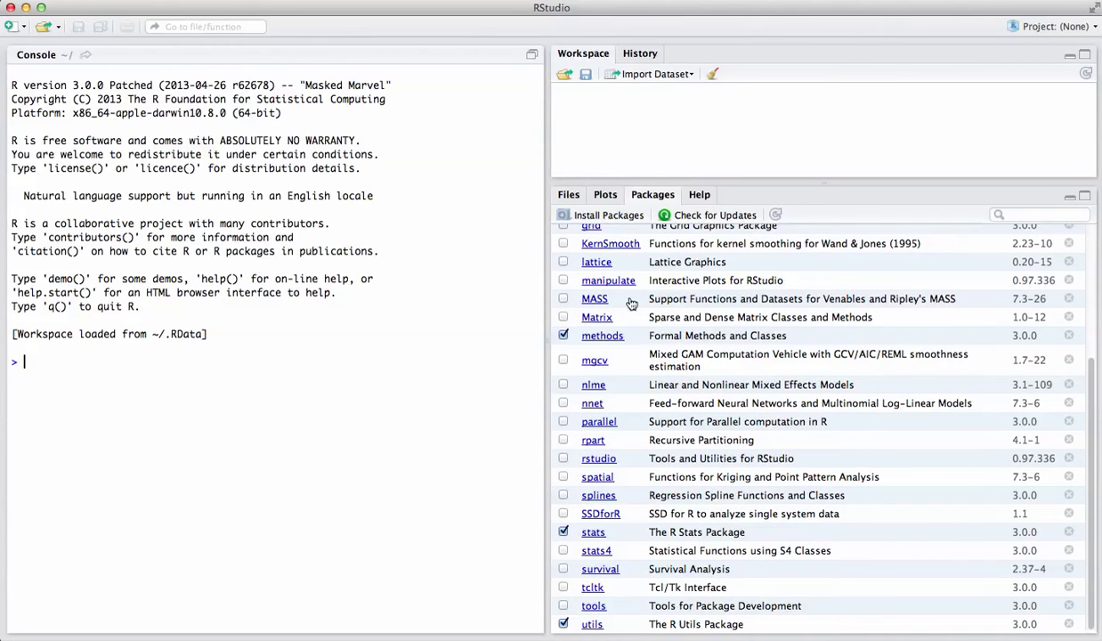
click(562, 515)
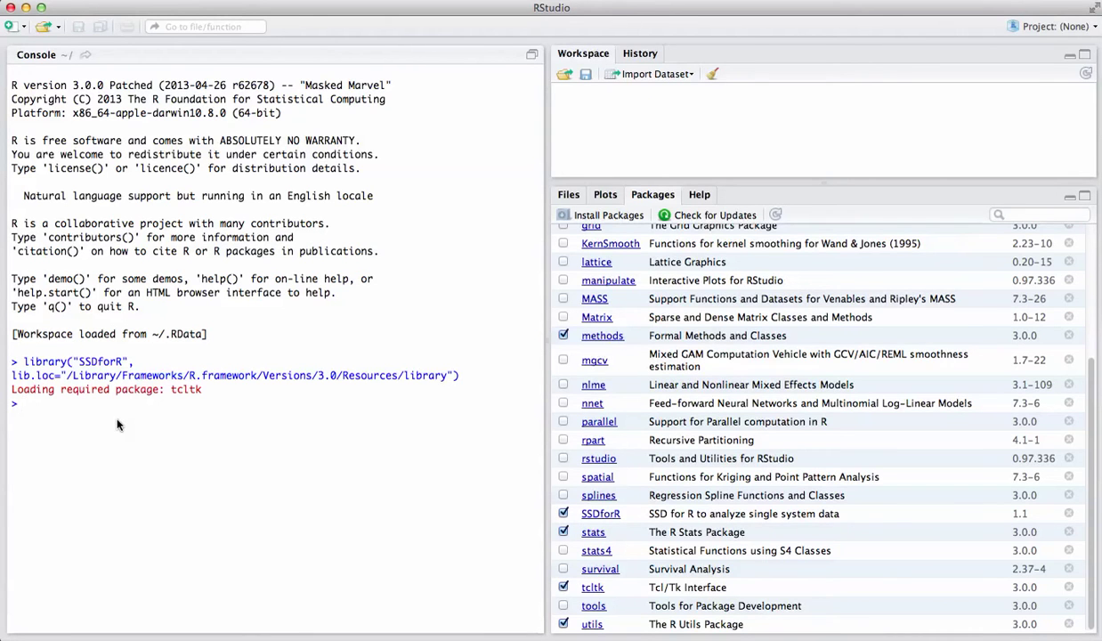
text(require(SSDforR)
key(Return)
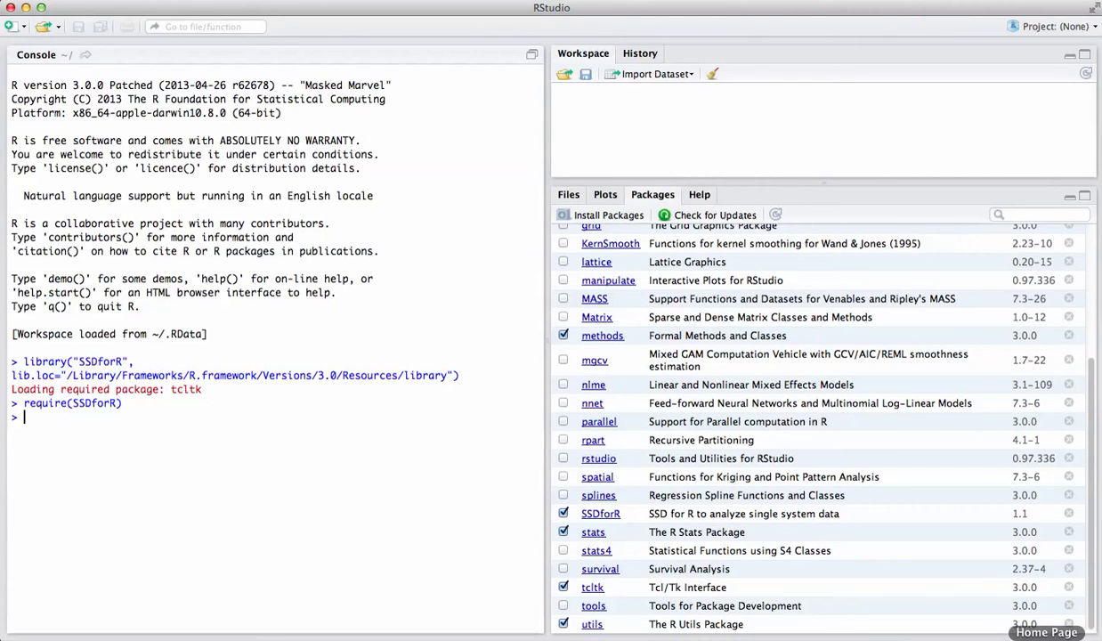
Switch to the browser's ssdanalysis.com page and save the basic data example to the Desktop as ssd.csv, without appending .txt and replacing the existing file
click(1046, 633)
scroll(571, 385, up, 10)
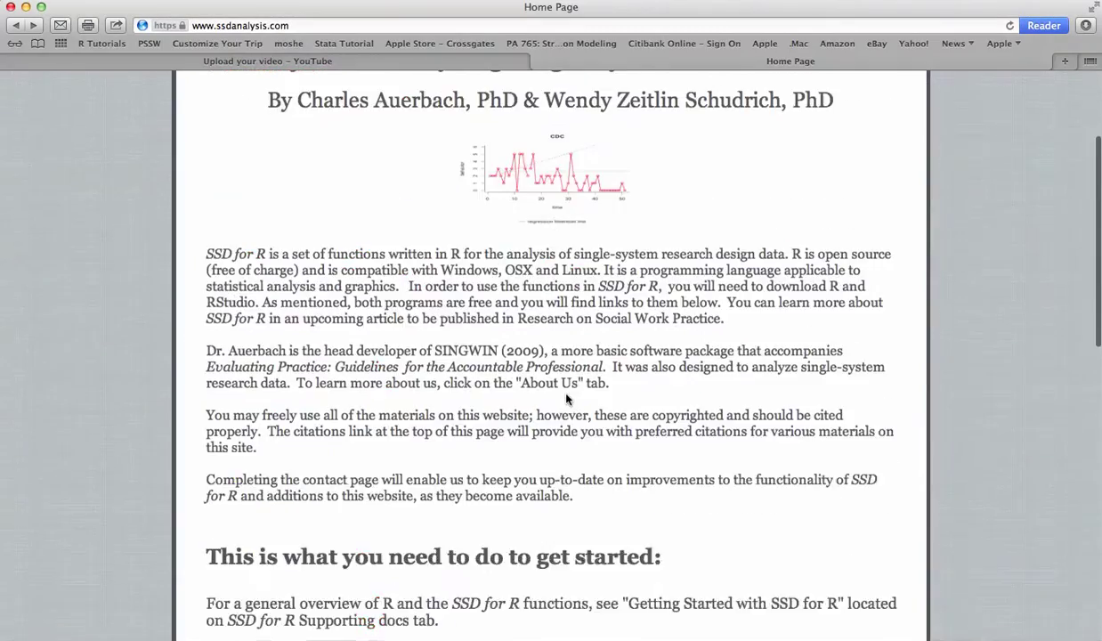
scroll(566, 397, down, 10)
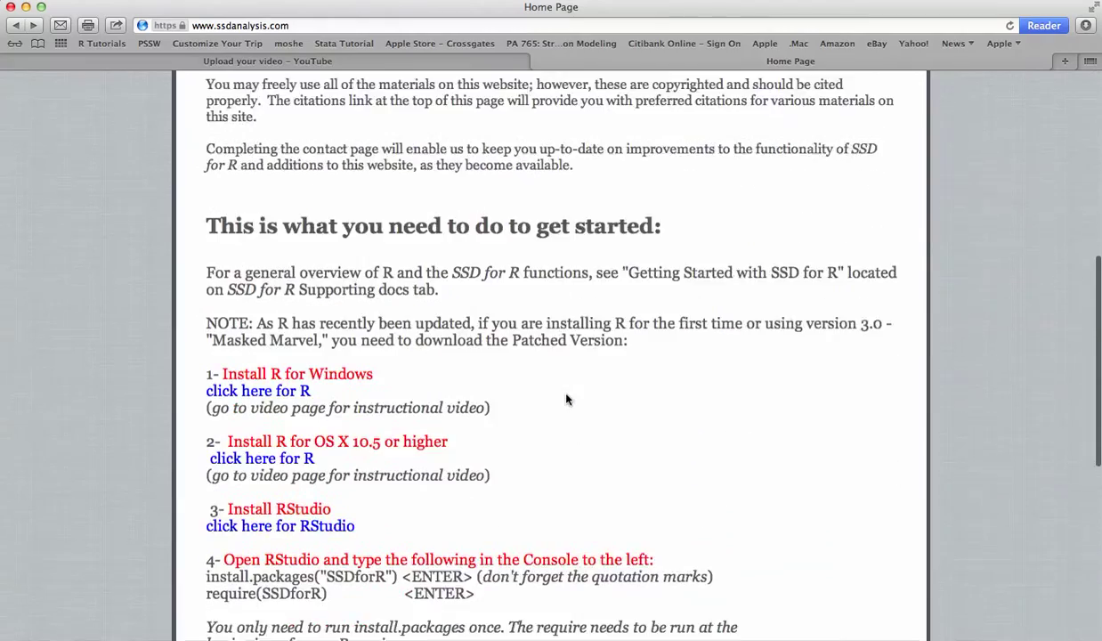
scroll(566, 399, down, 5)
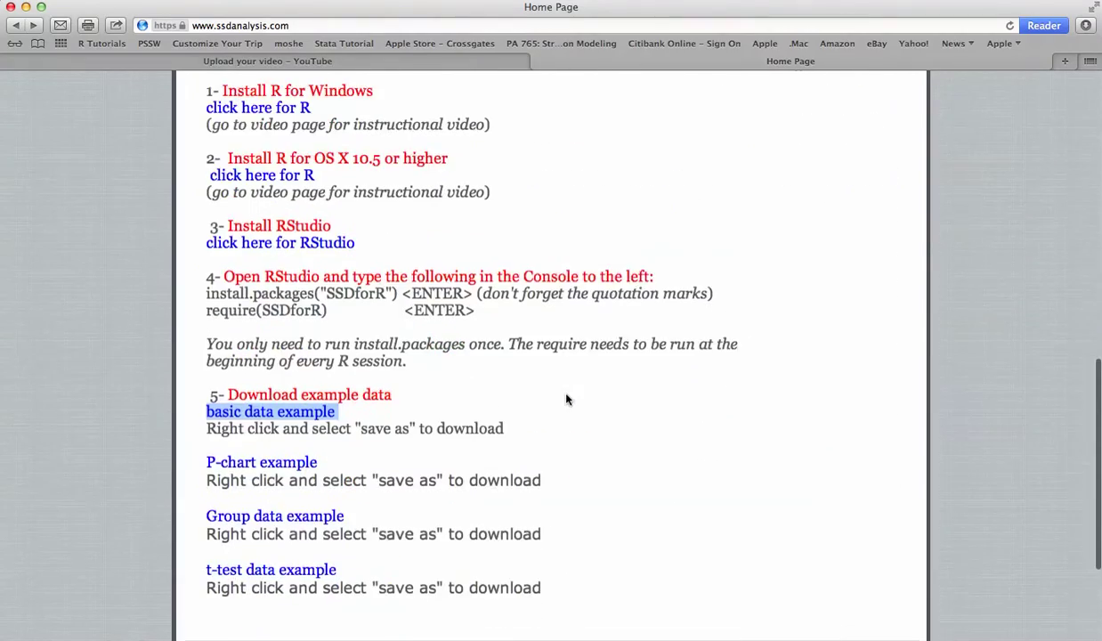
right_click(310, 413)
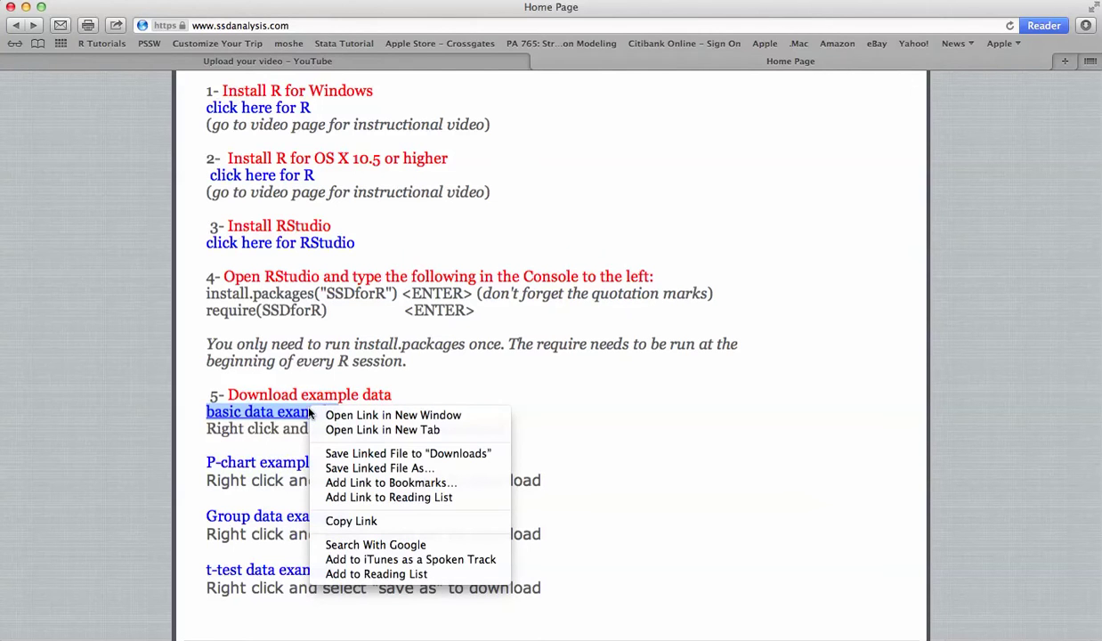
click(318, 468)
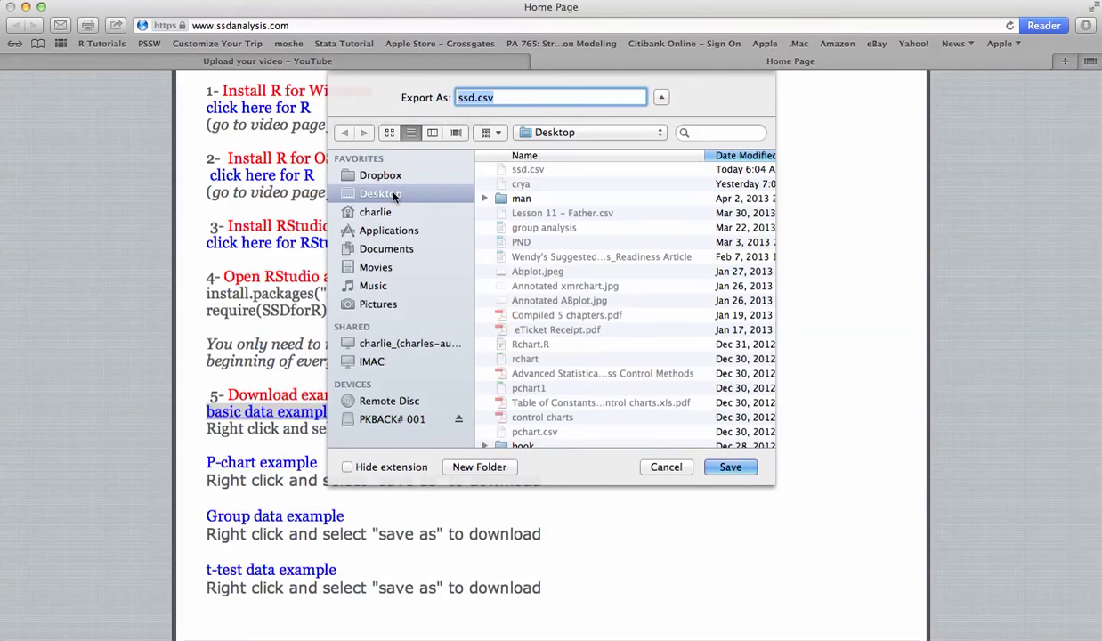
click(721, 470)
click(722, 468)
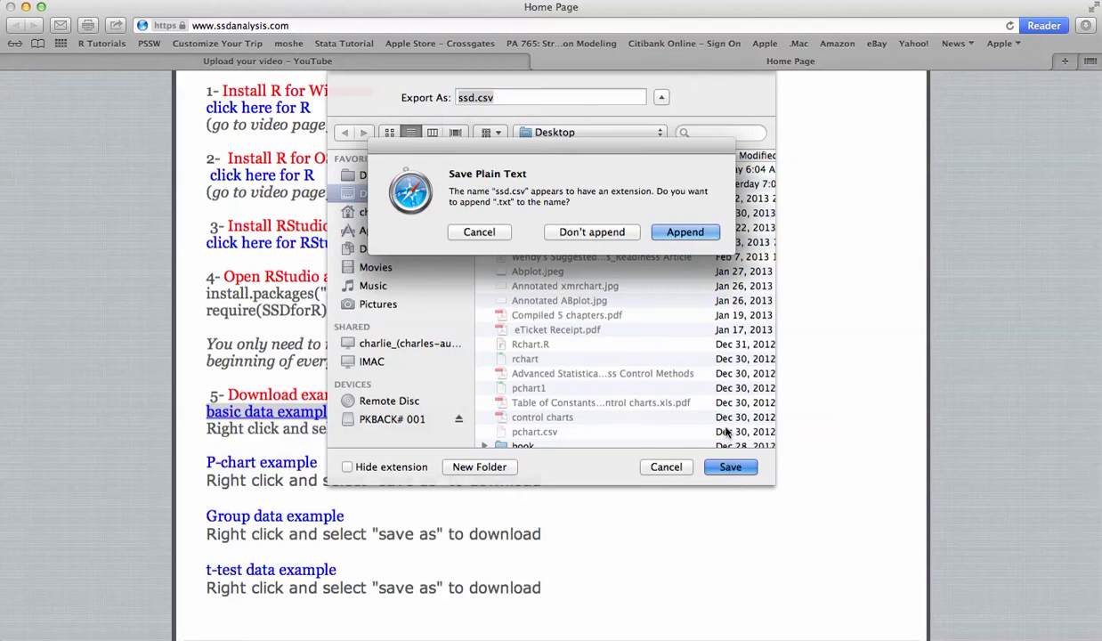
click(607, 233)
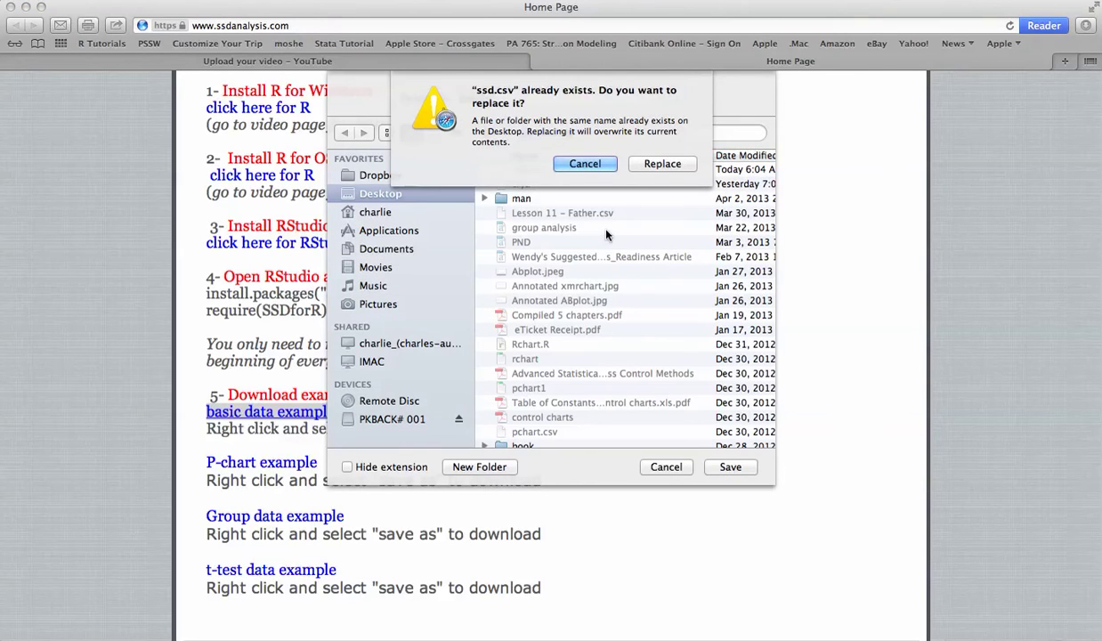
click(651, 166)
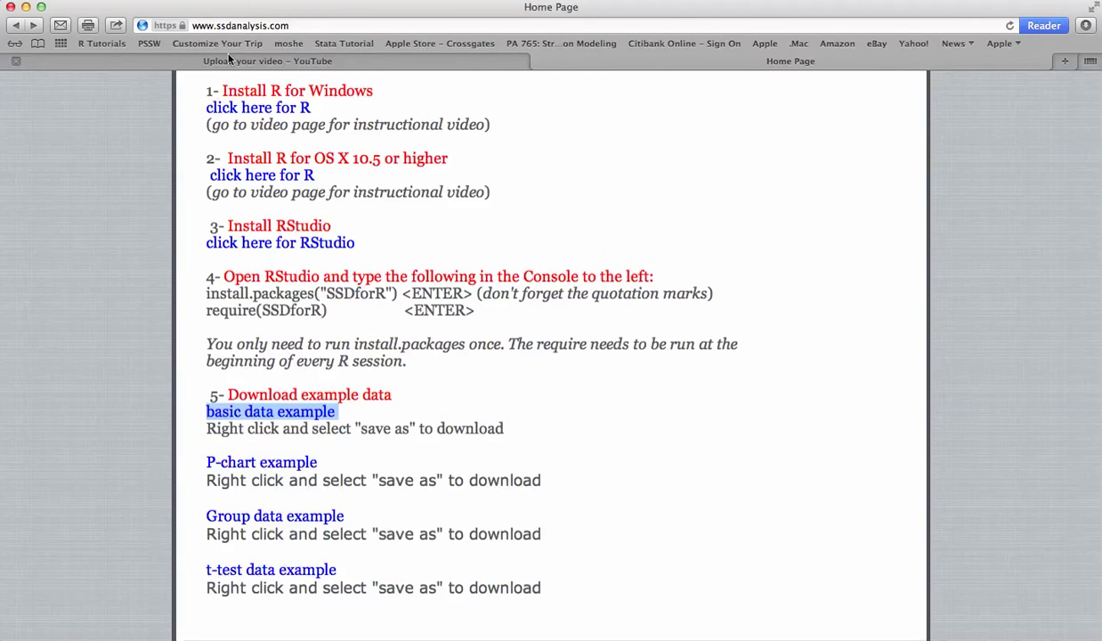
Return to RStudio and run Getcsv() to import ssd.csv from the Desktop
click(26, 7)
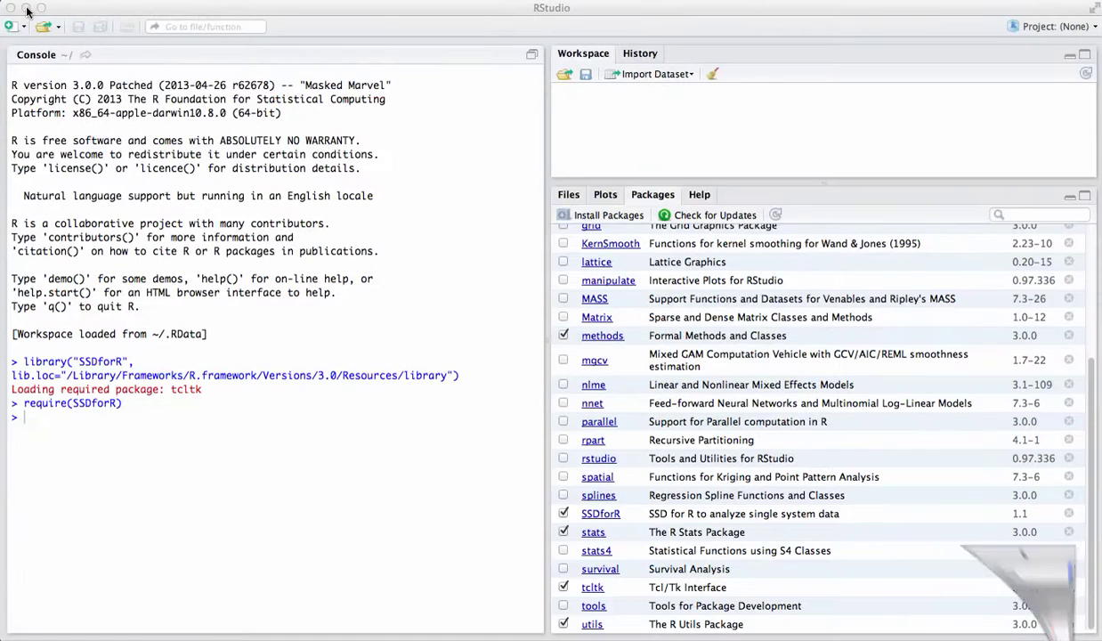
click(49, 413)
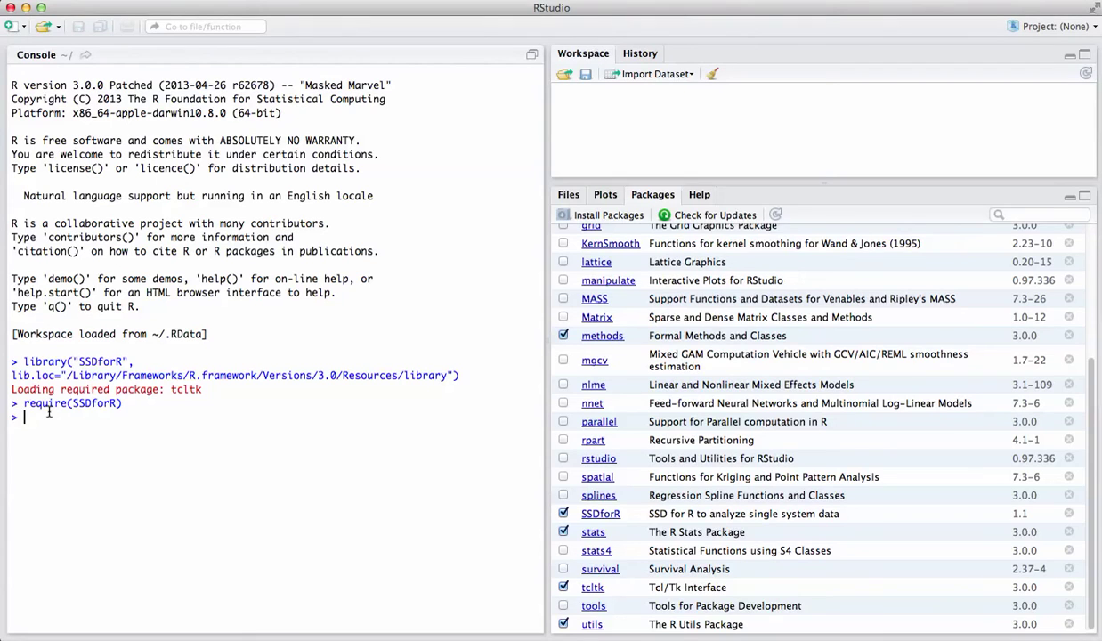
text(q)
text(e)
text(t)
text(csv())
key(Return)
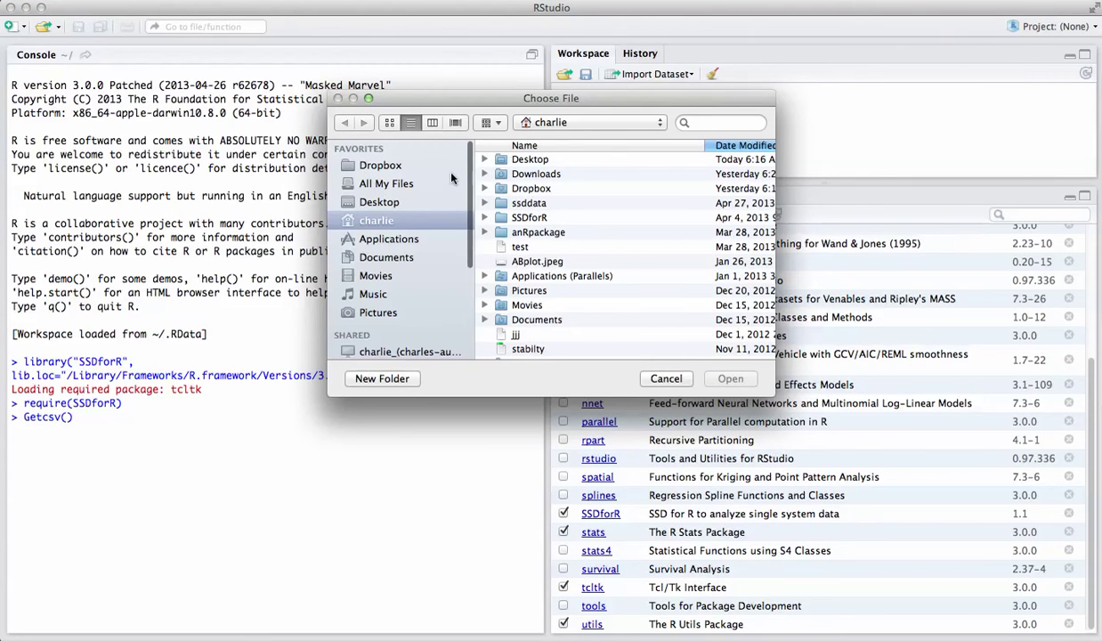
double_click(500, 158)
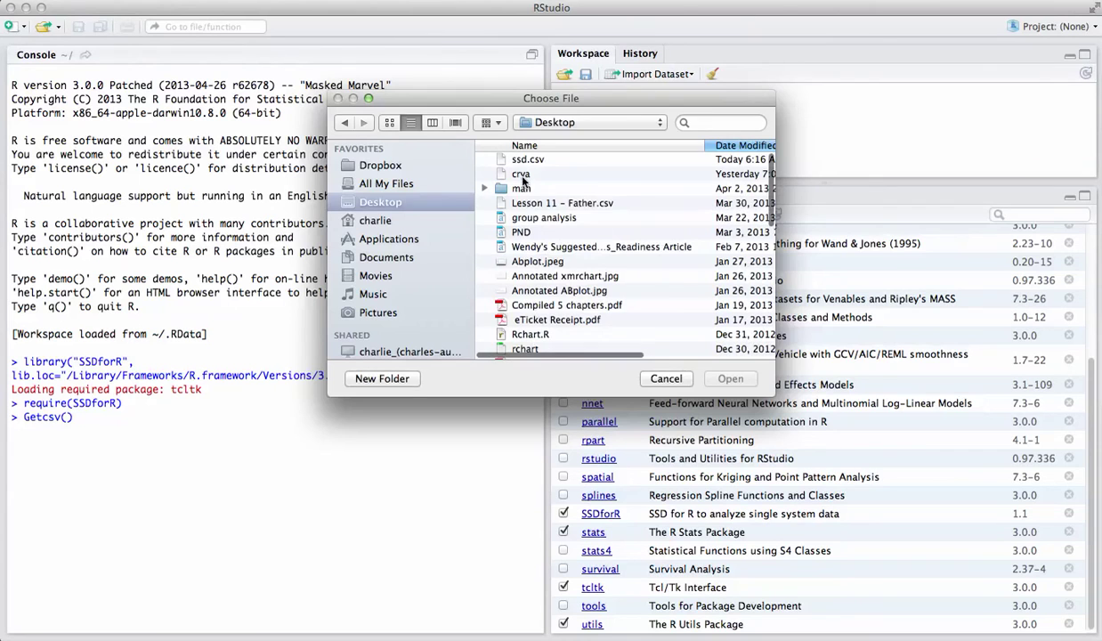
double_click(514, 158)
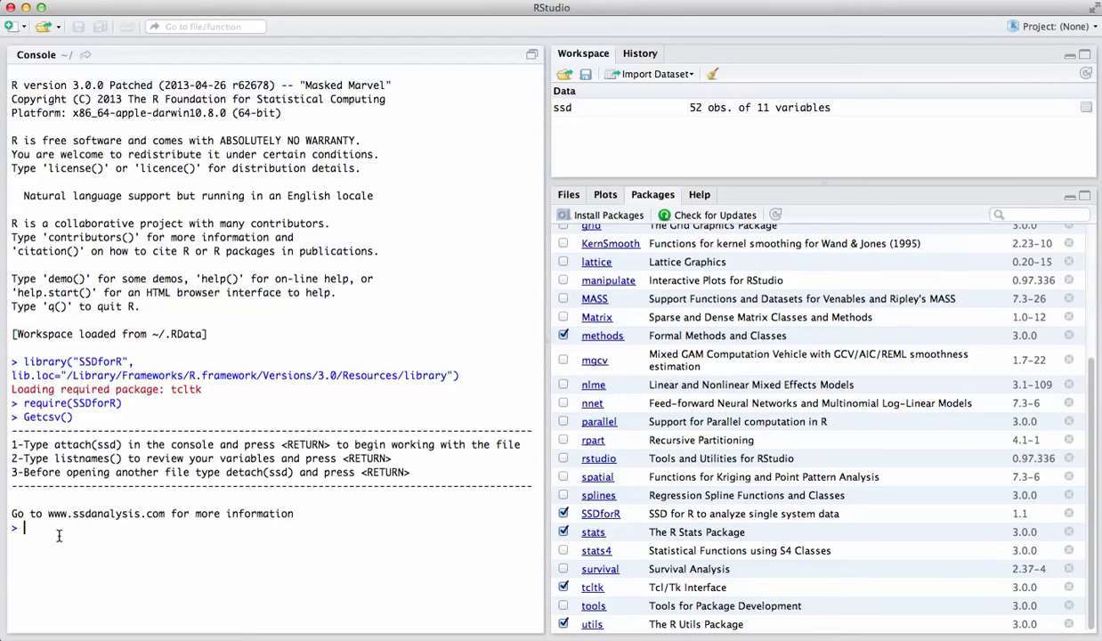
Attach the ssd data set with attach(ssd) and list its variables with listnames()
text(attach(ssd)
key(Return)
text(listnames())
key(Return)
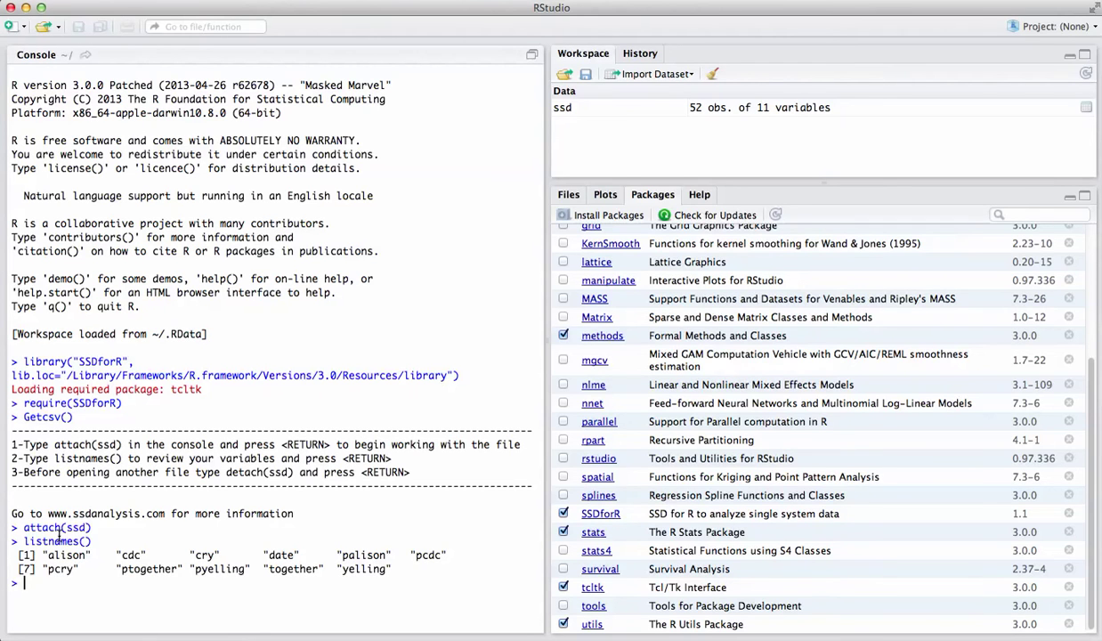
Run names(ssd) to list the data set's variables in file order
text(names)
text(()
text(ss)
text(d)
key(Return)
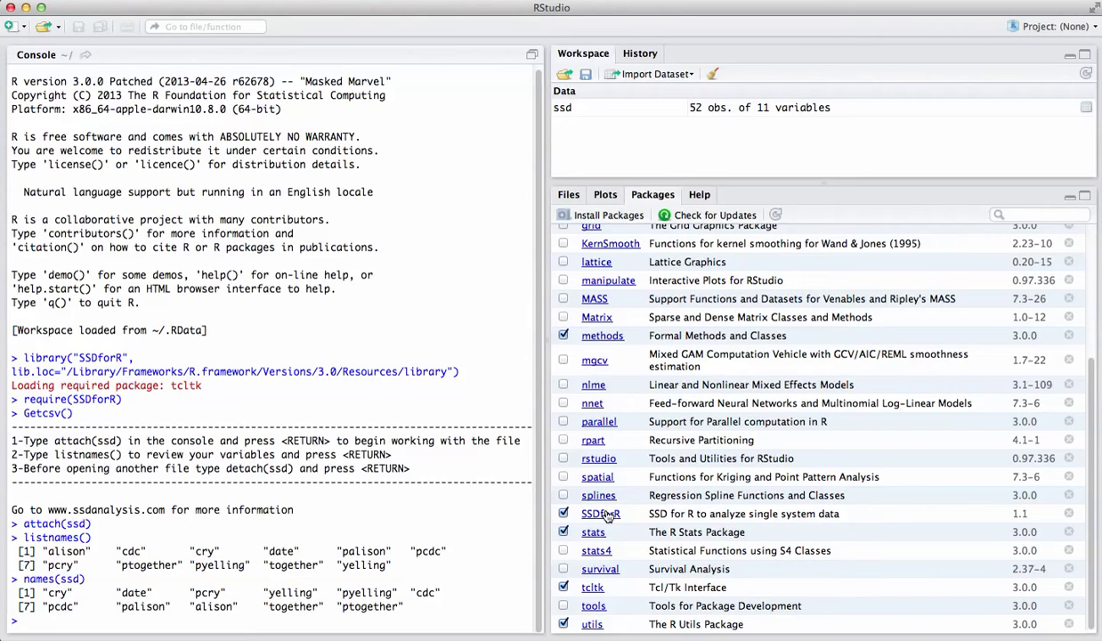
Open the SSDforR package documentation and look through its list of functions
click(604, 514)
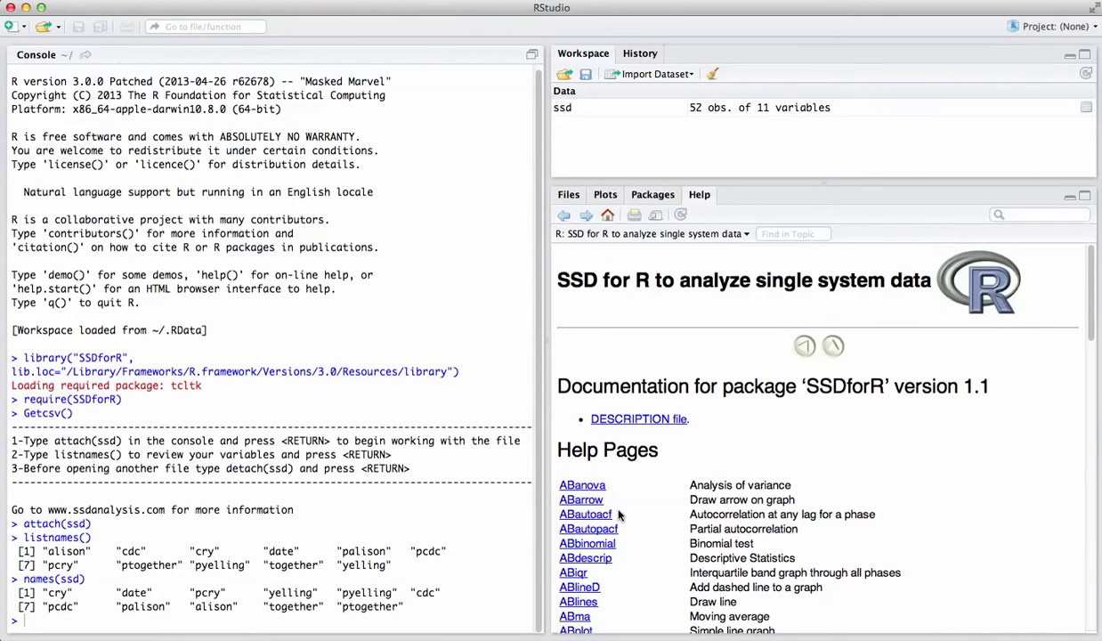
scroll(610, 516, down, 10)
scroll(620, 514, down, 5)
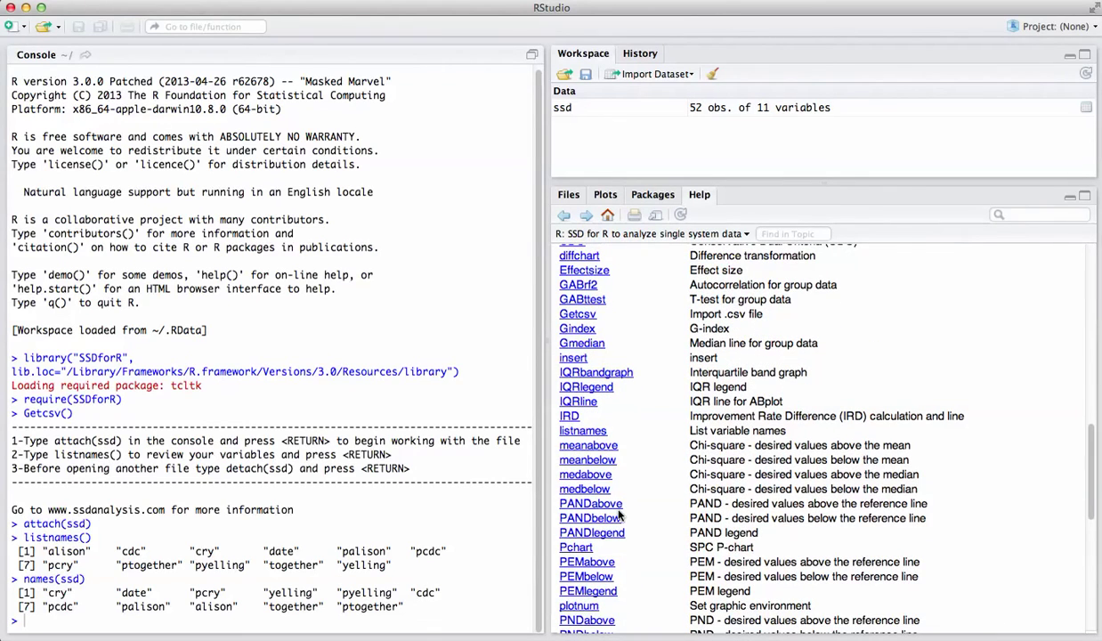
scroll(619, 514, down, 5)
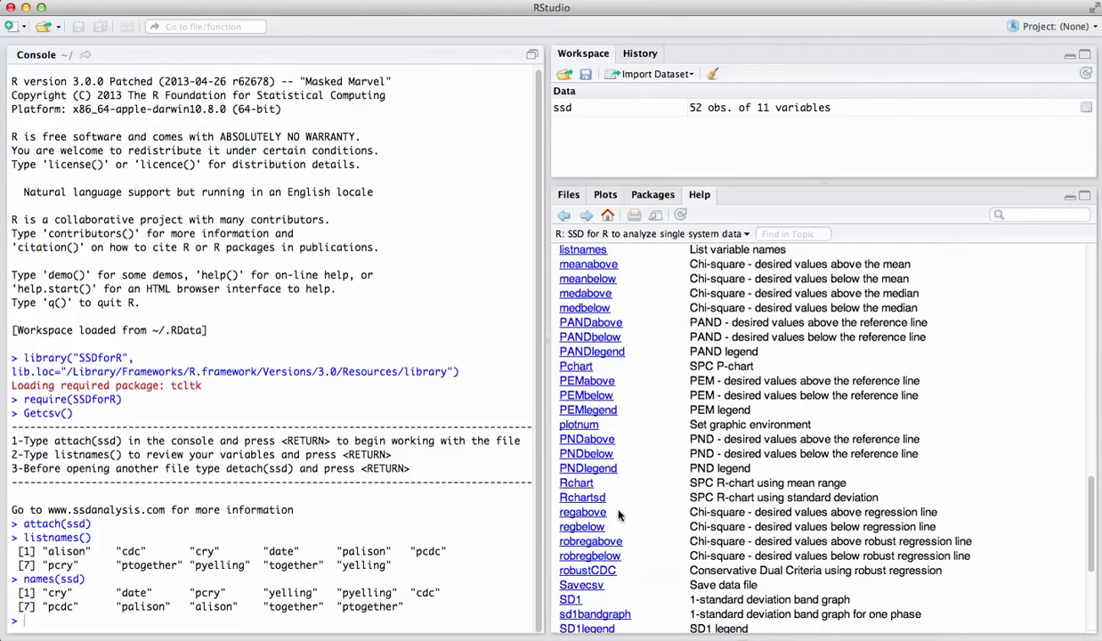
scroll(619, 514, down, 5)
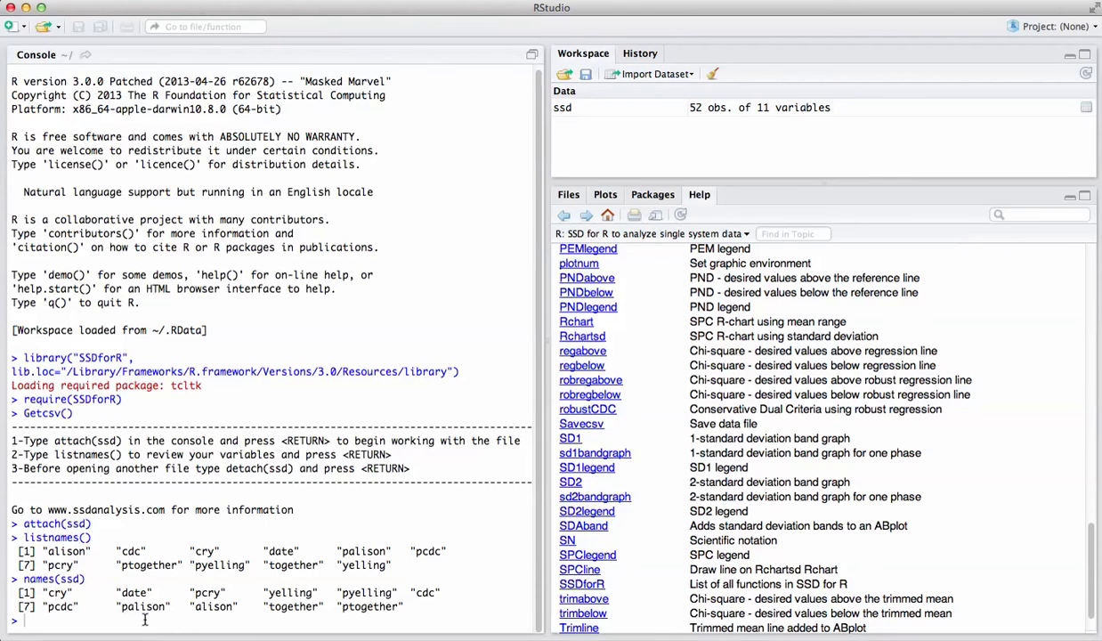
Print the values of the behavior variable cry and its phase variable pcry in the console
text(cry)
key(Return)
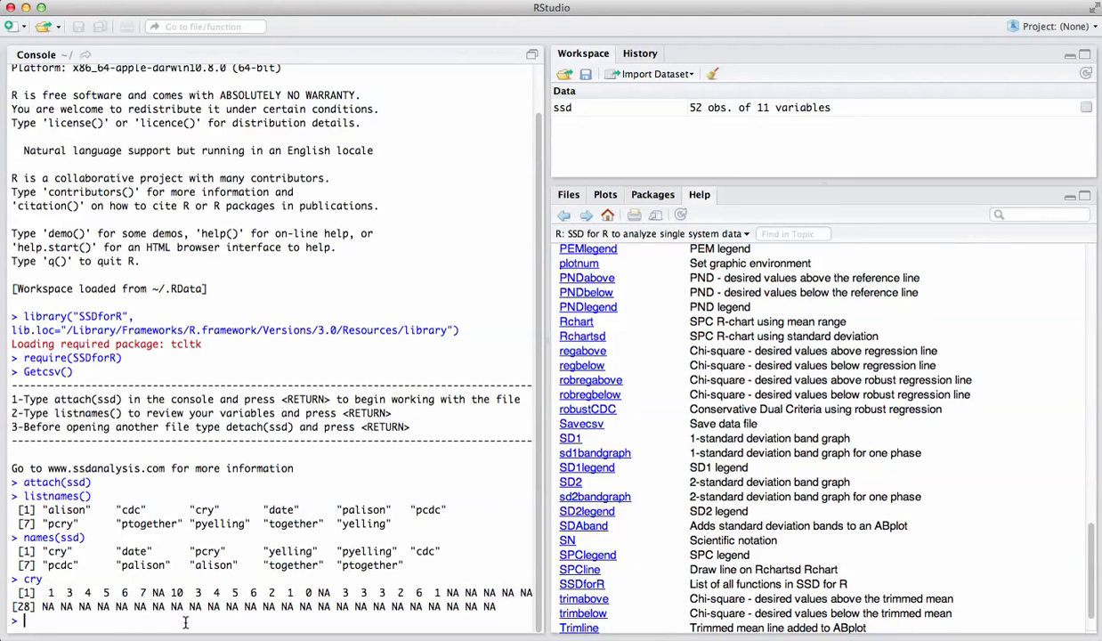
text(pcry)
key(Return)
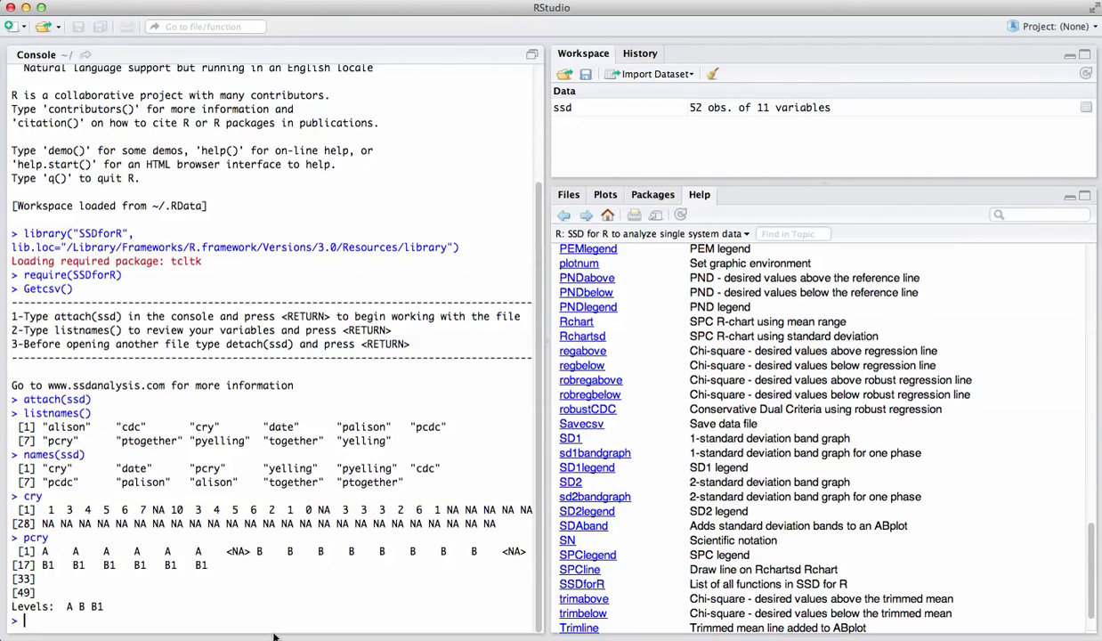
Open the help page for sd2bandgraph and begin an sd2bandgraph call with cry and pcry as its first arguments
click(574, 498)
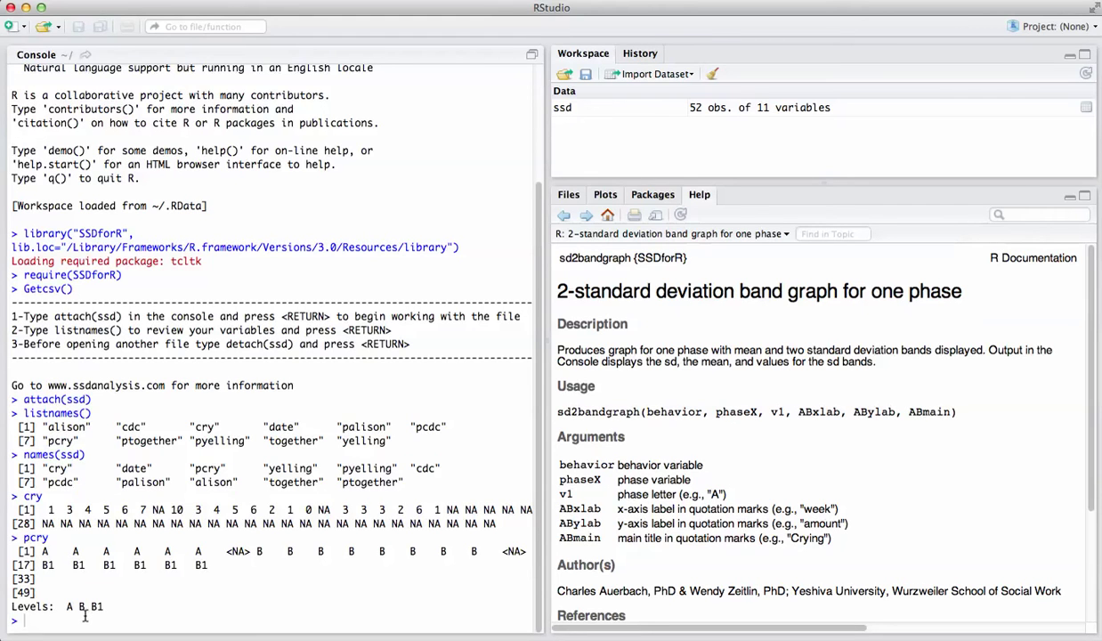
text(sd2bandgraph()
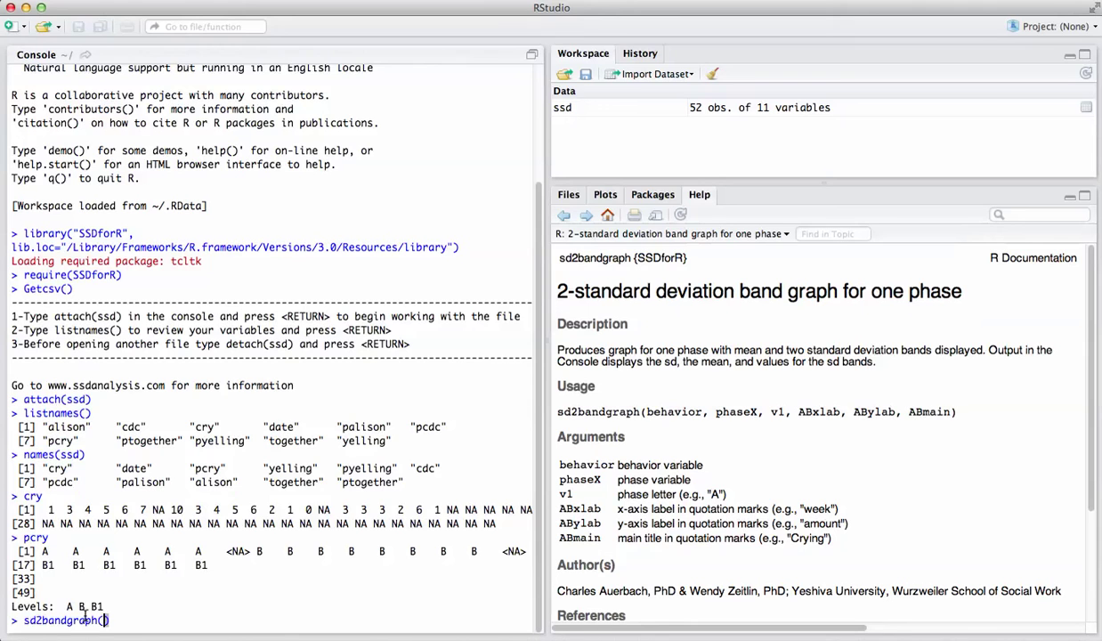
text(cry)
text(,pcr)
text(y)
text(,)
text(phse)
key(BackSpace)
key(BackSpace)
key(BackSpace)
key(BackSpace)
text(pase)
key(BackSpace)
key(BackSpace)
key(BackSpace)
key(BackSpace)
Add the phase "A", x-axis label "days" and y-axis label "amount" to the sd2bandgraph call
text("A",)
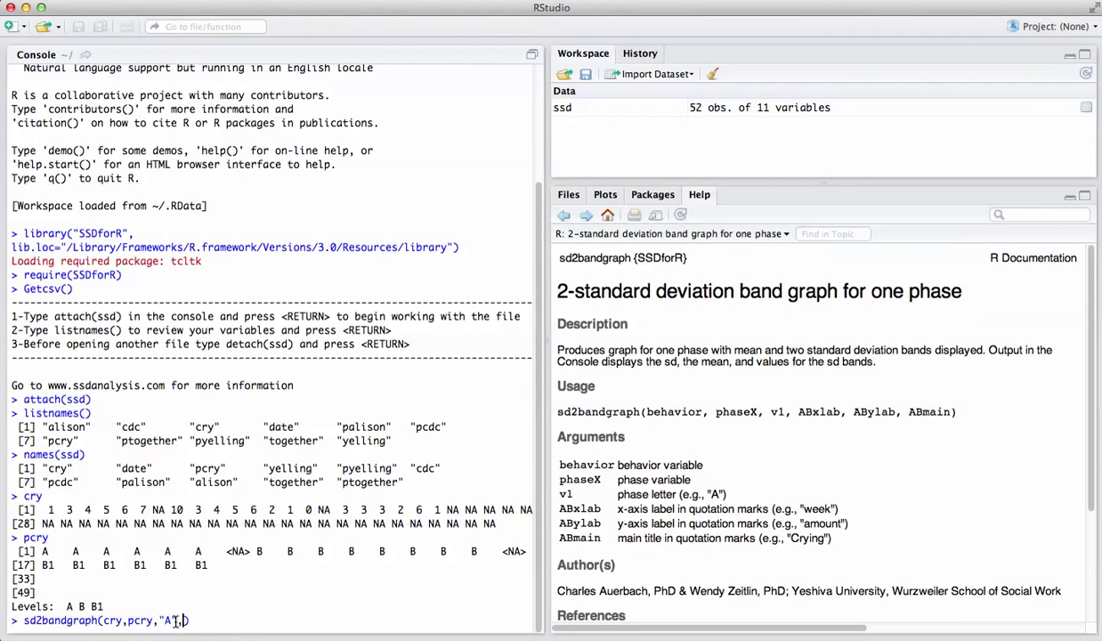
text("days)
click(222, 620)
text(,"d)
key(BackSpace)
text(amount)
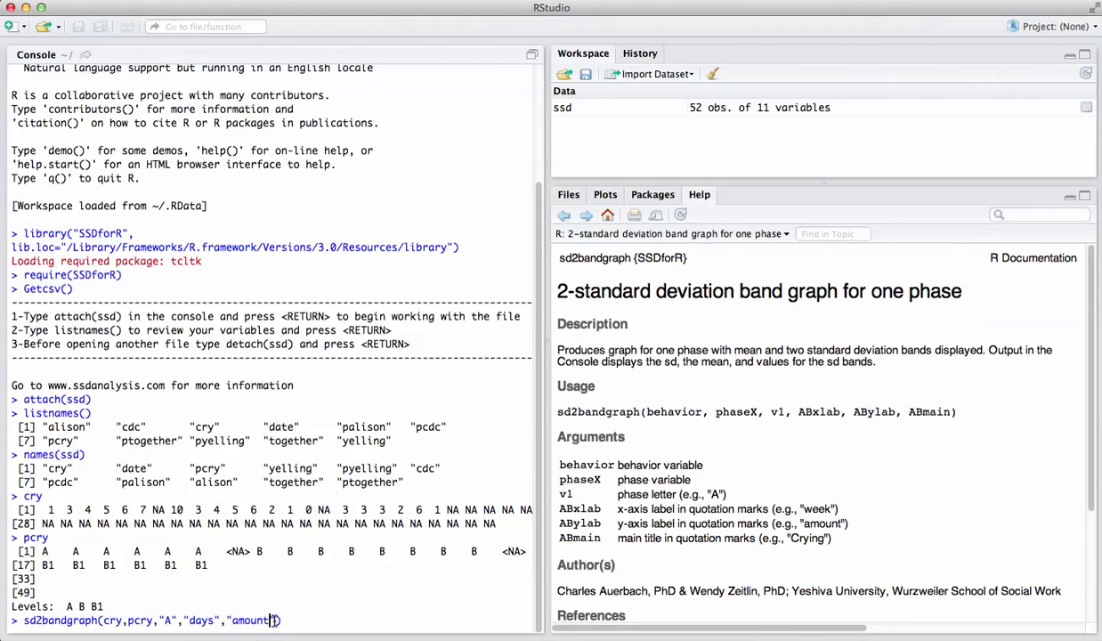
Add the main title "SD2 Bands for Crying" with correct quotation marks and run the sd2bandgraph command
click(276, 620)
text(,)
text(SD)
text(2 Bo)
text(nds f)
text(or )
text(Cryin)
text(g)
text(")
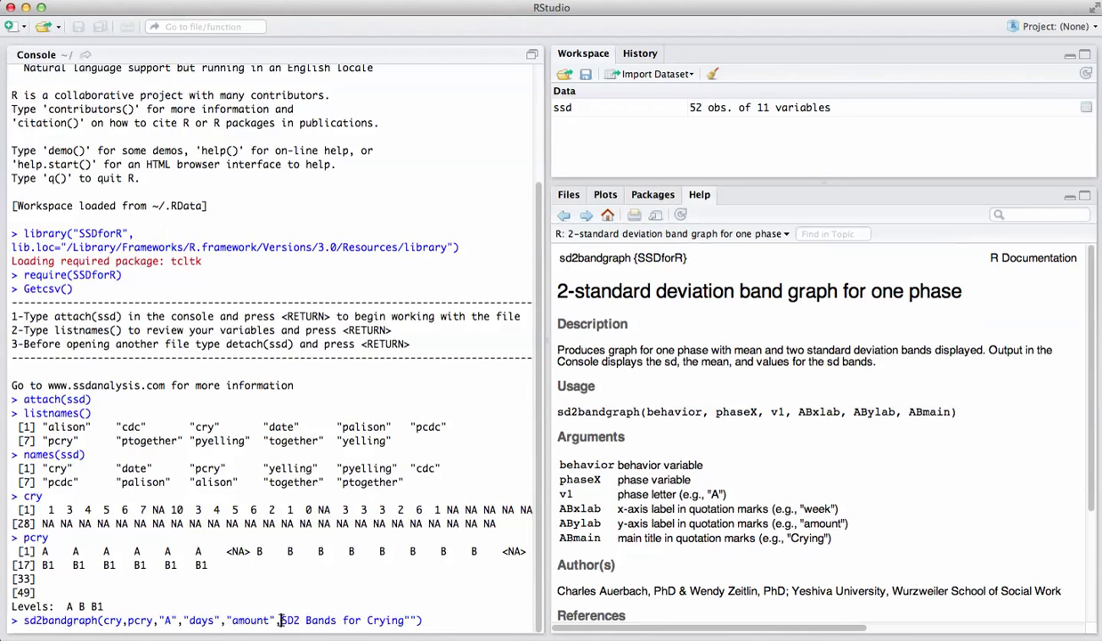
click(282, 621)
text(")
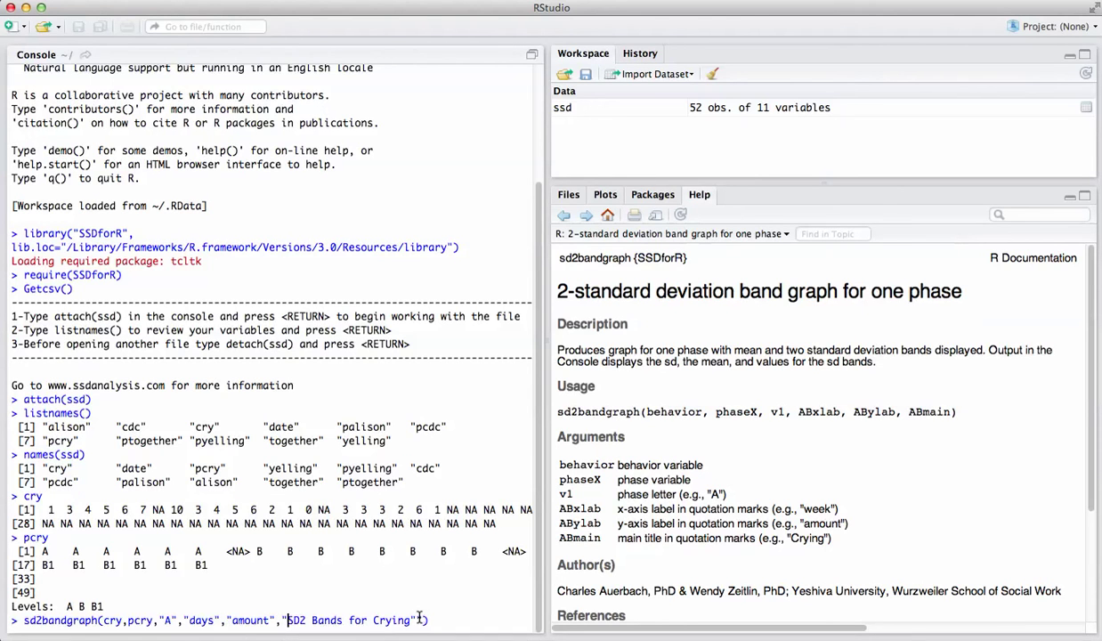
key(BackSpace)
text(")
click(427, 620)
key(Return)
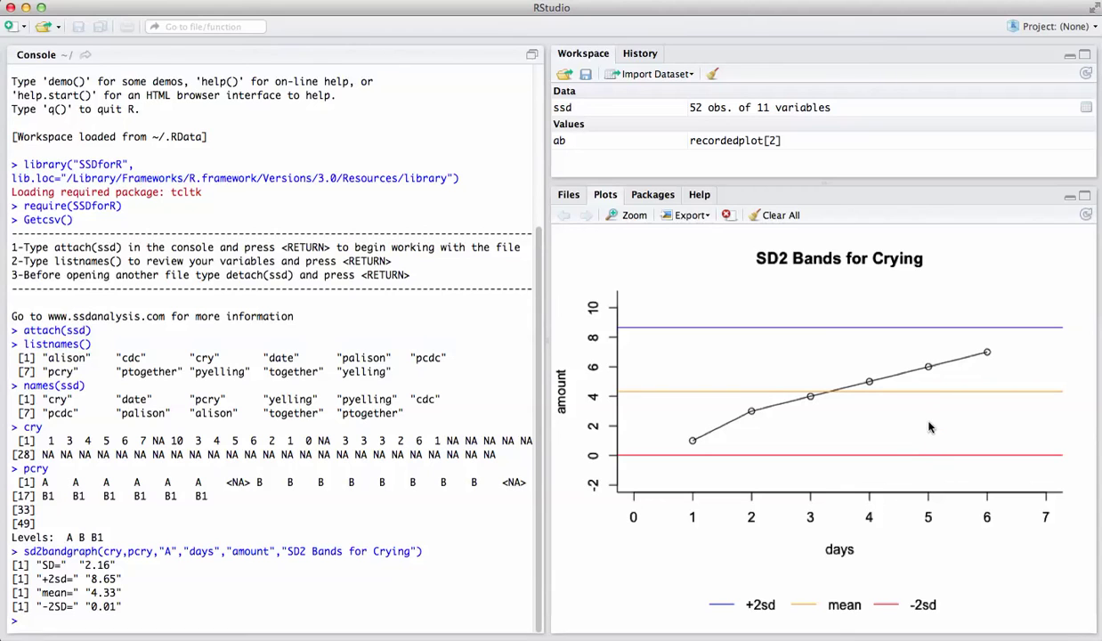
Recall the previous command, change it to sd1bandgraph with the title "SD1 Bands for Crying", and run it
click(71, 630)
key(Up)
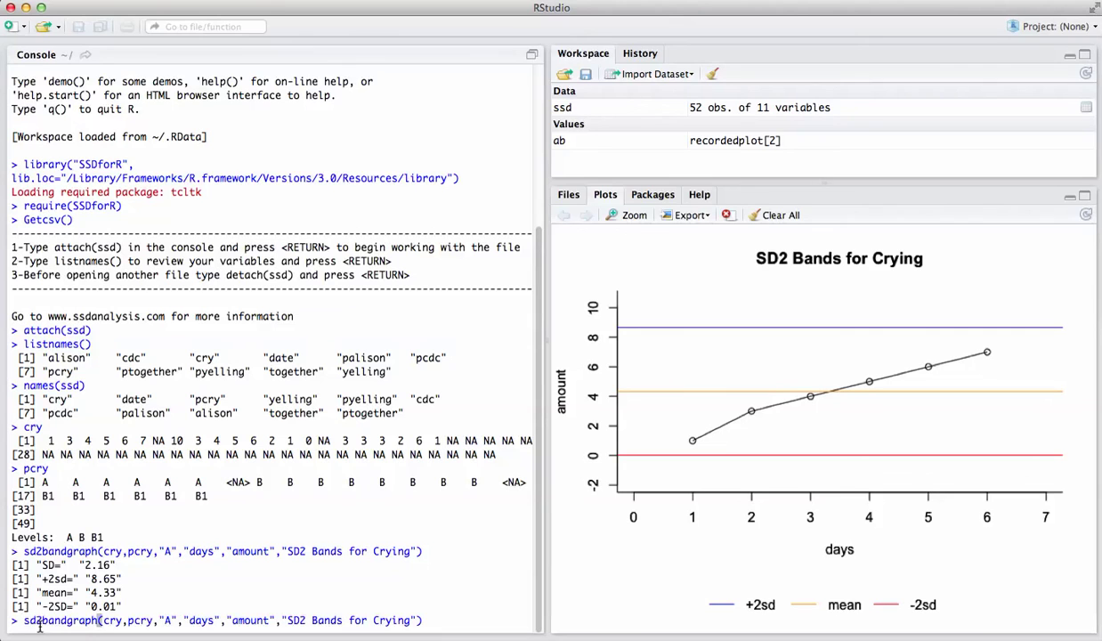
click(40, 620)
key(Delete)
text(1)
click(300, 620)
key(Delete)
text(1)
key(Return)
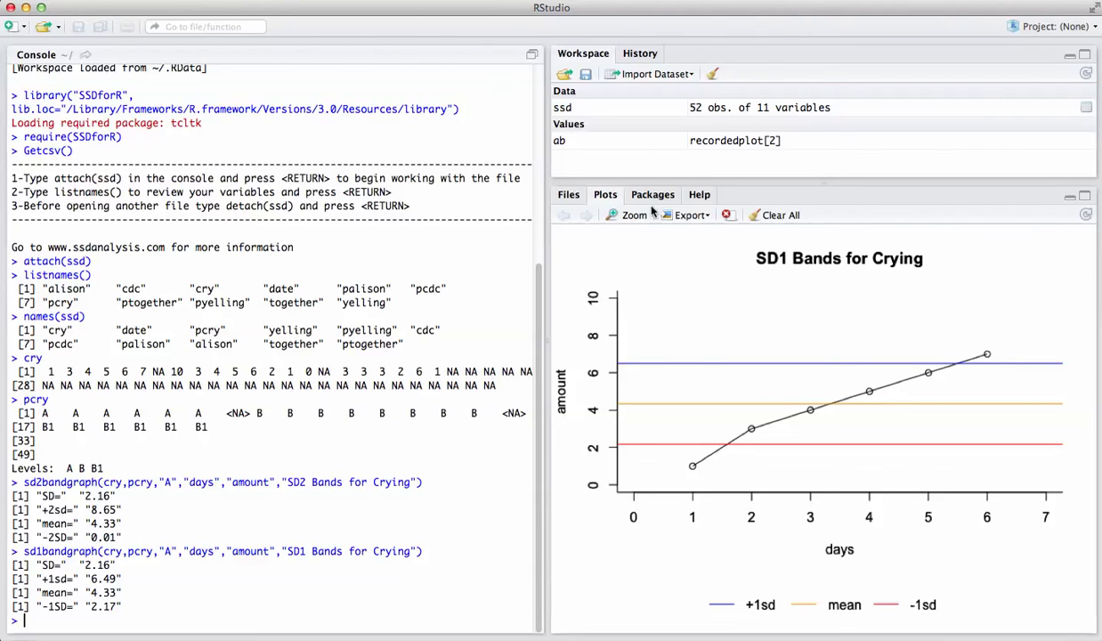
Open the SSDforR package's help index from the sd2bandgraph page and view the help page for SD1
click(693, 195)
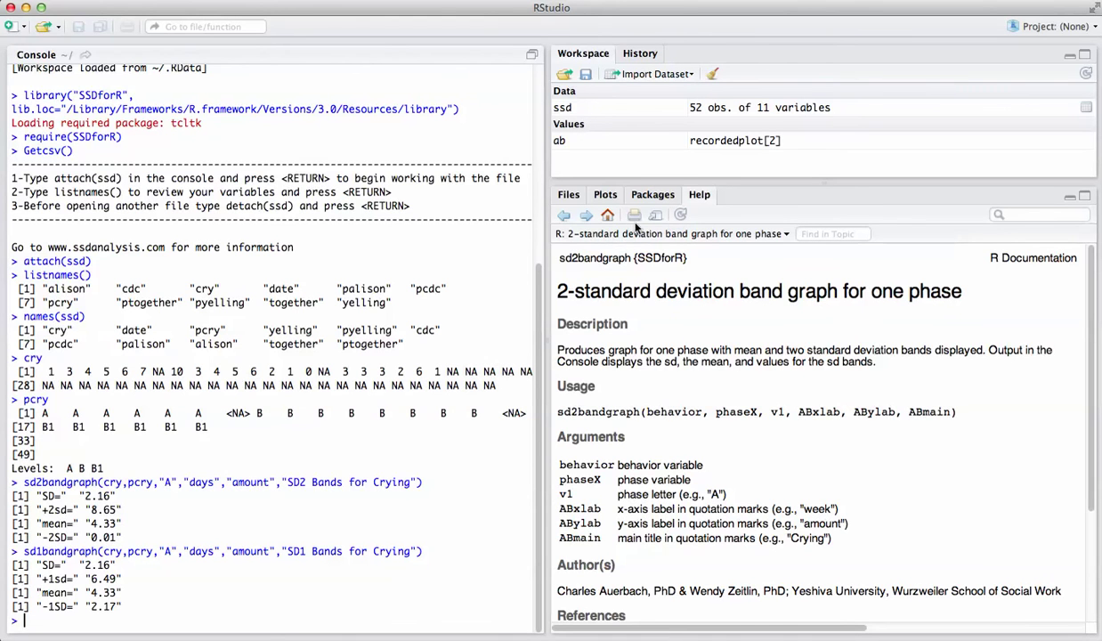
scroll(649, 374, down, 5)
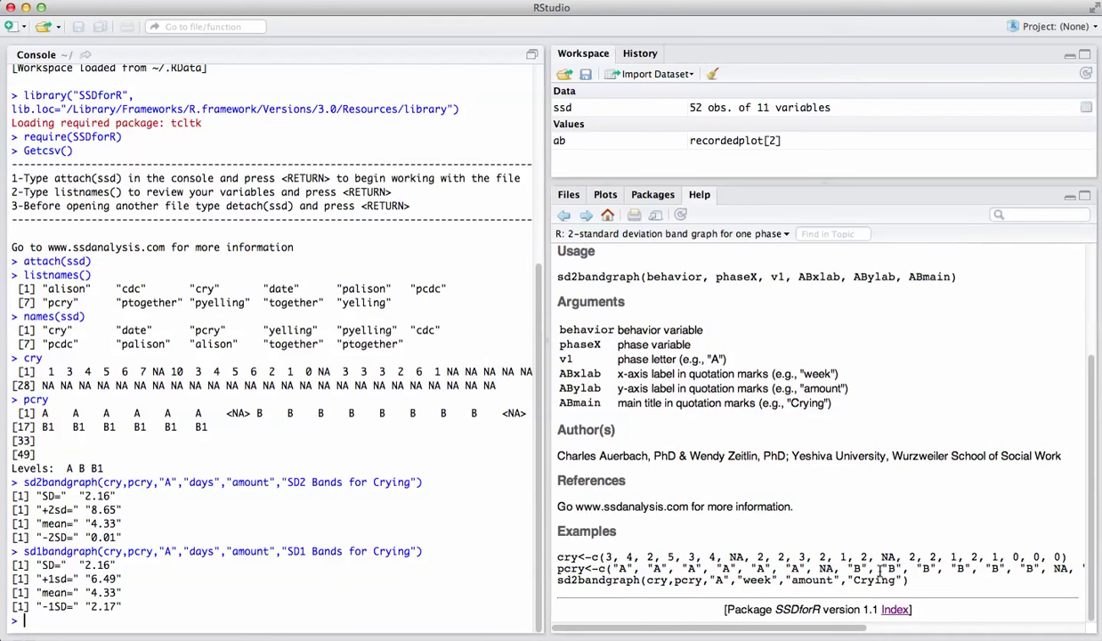
click(895, 610)
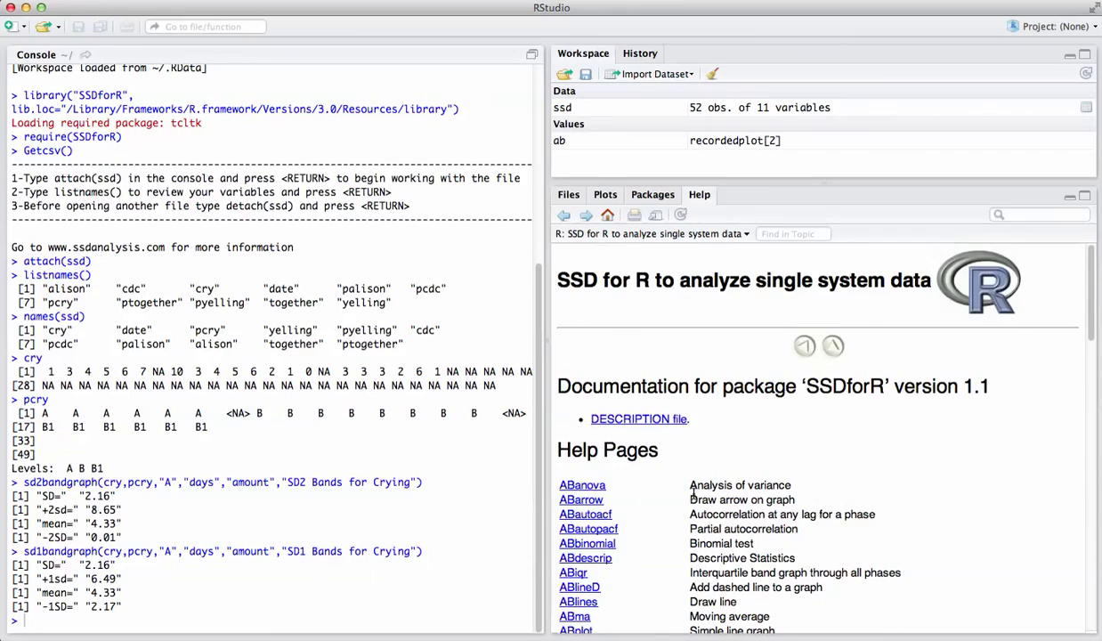
scroll(692, 492, down, 10)
scroll(693, 491, down, 8)
scroll(692, 492, down, 3)
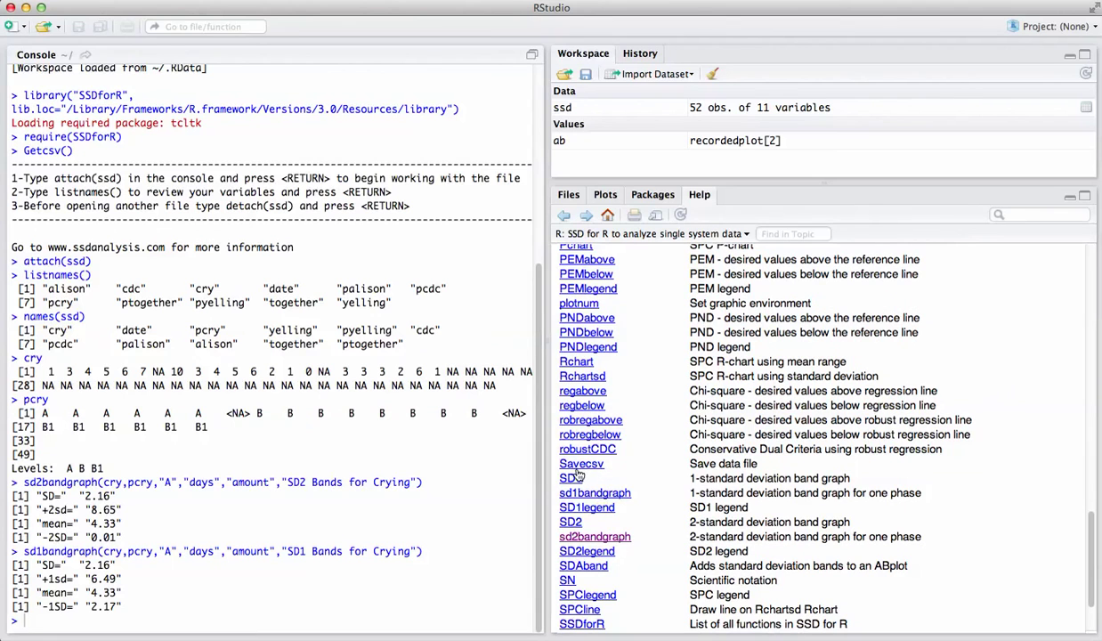
click(570, 478)
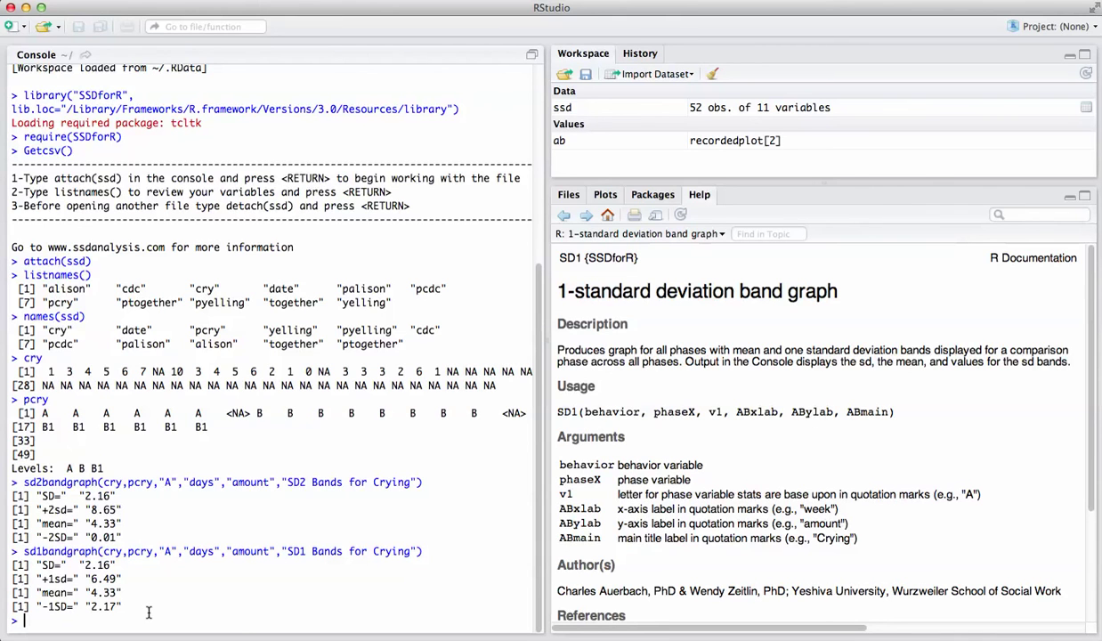
Recall the sd1bandgraph command, replace the function name with SD1, and run it to graph crying across all phases
key(Up)
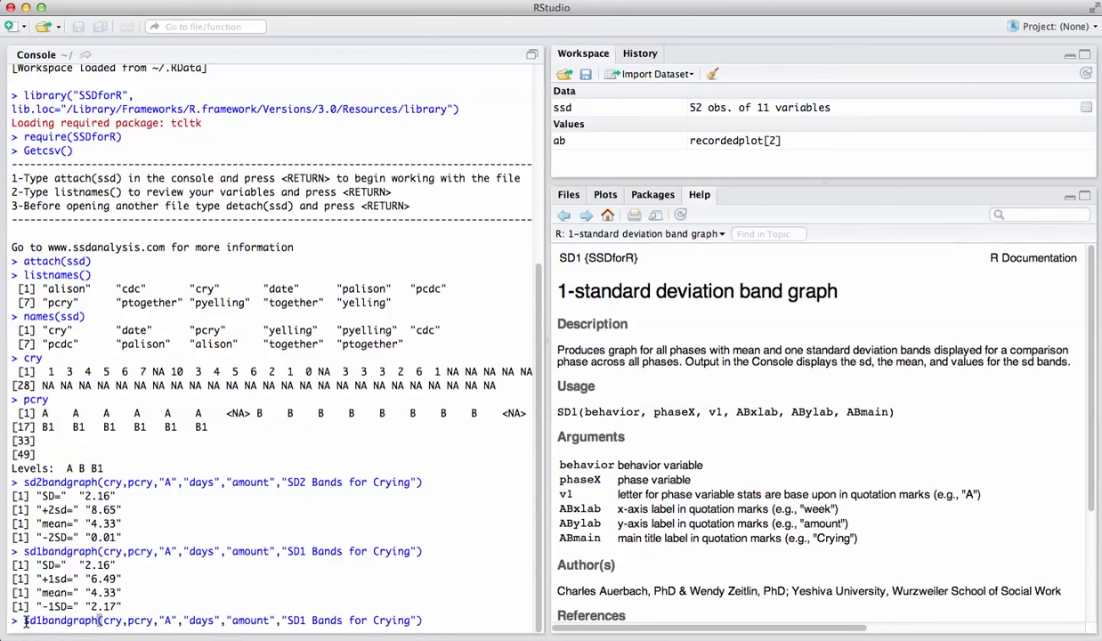
drag(24, 620, 95, 621)
text(SD)
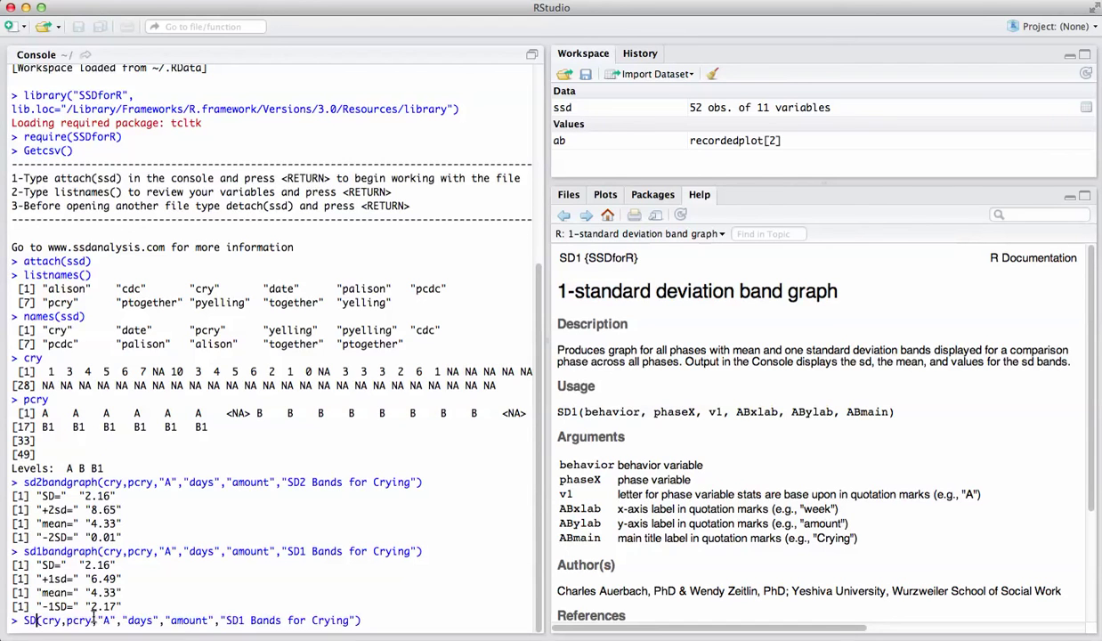
text(1)
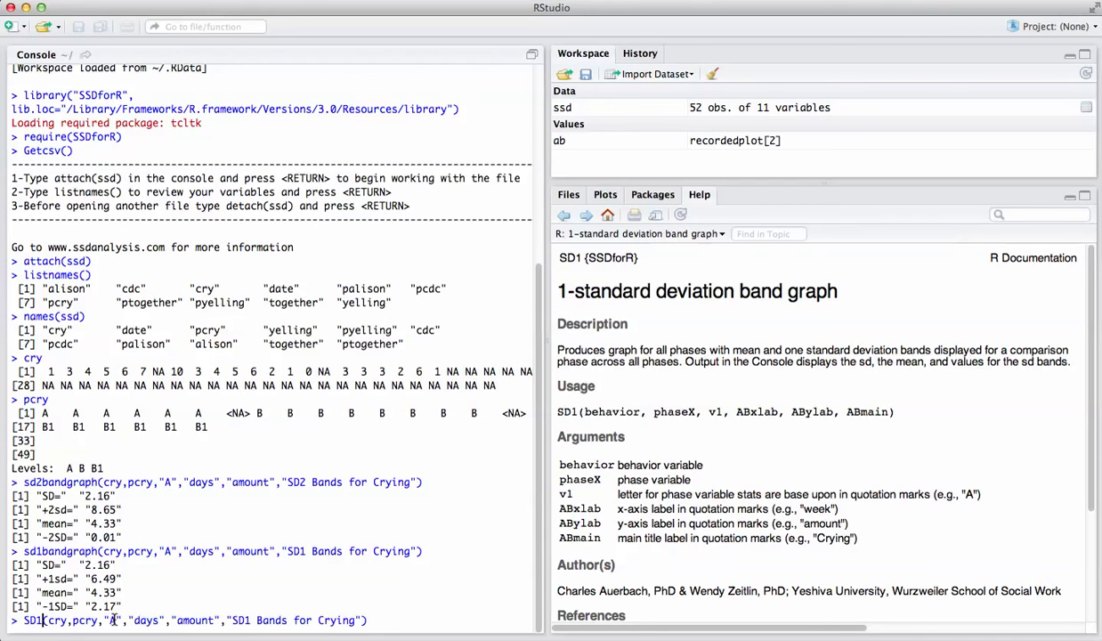
click(371, 621)
key(Return)
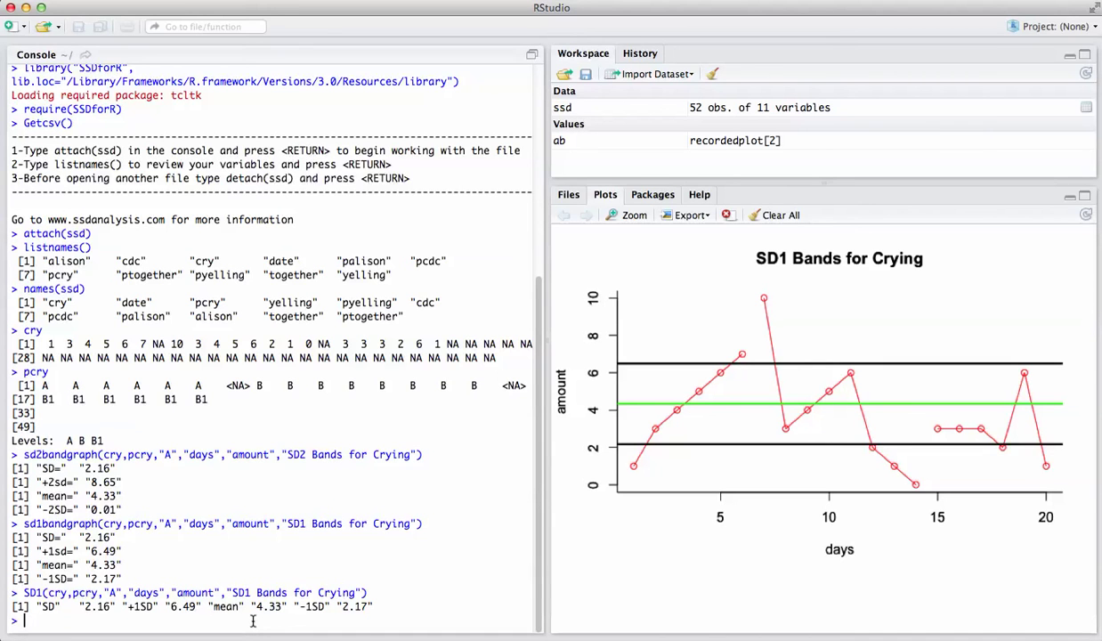
Run ABlines(cry), place a vertical phase line between the first and second phases of the graph, and accept it
text(ABlines(cry)
click(108, 621)
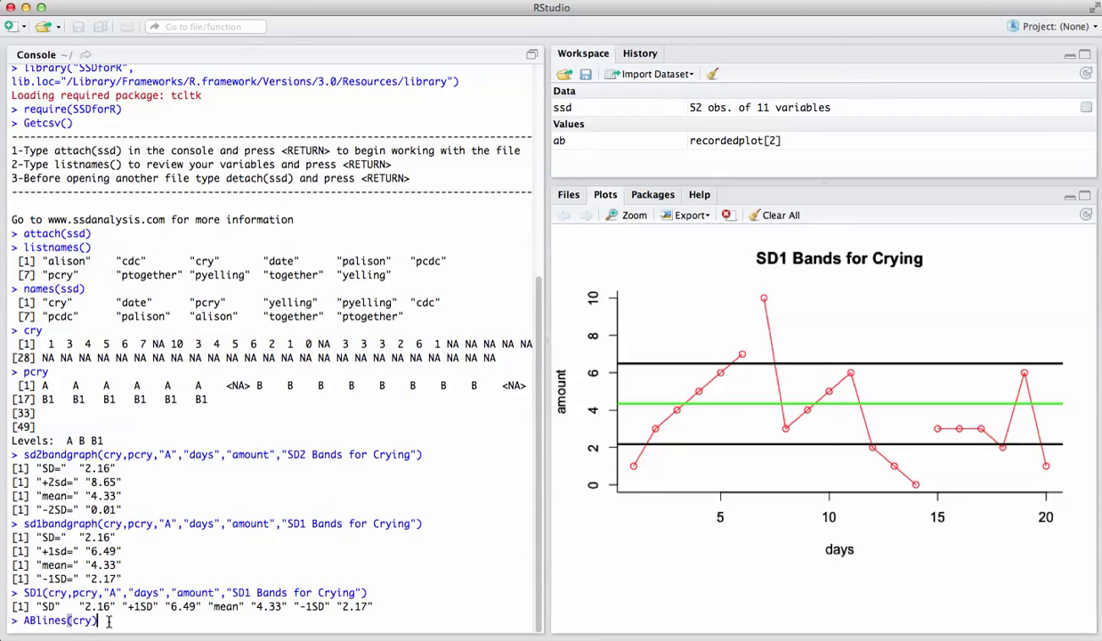
key(Return)
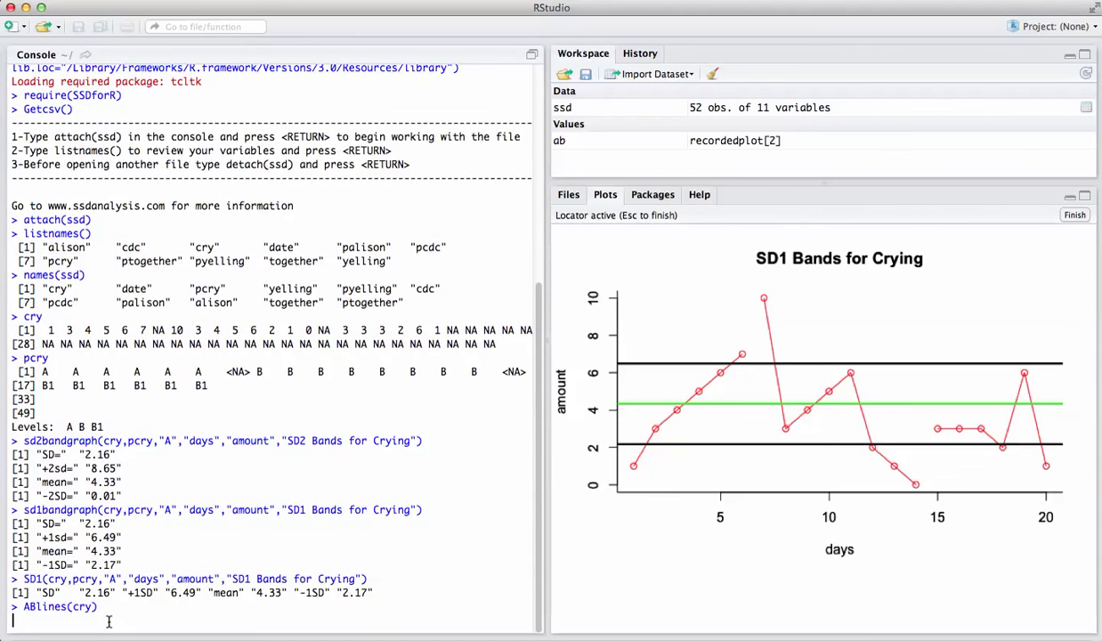
click(759, 363)
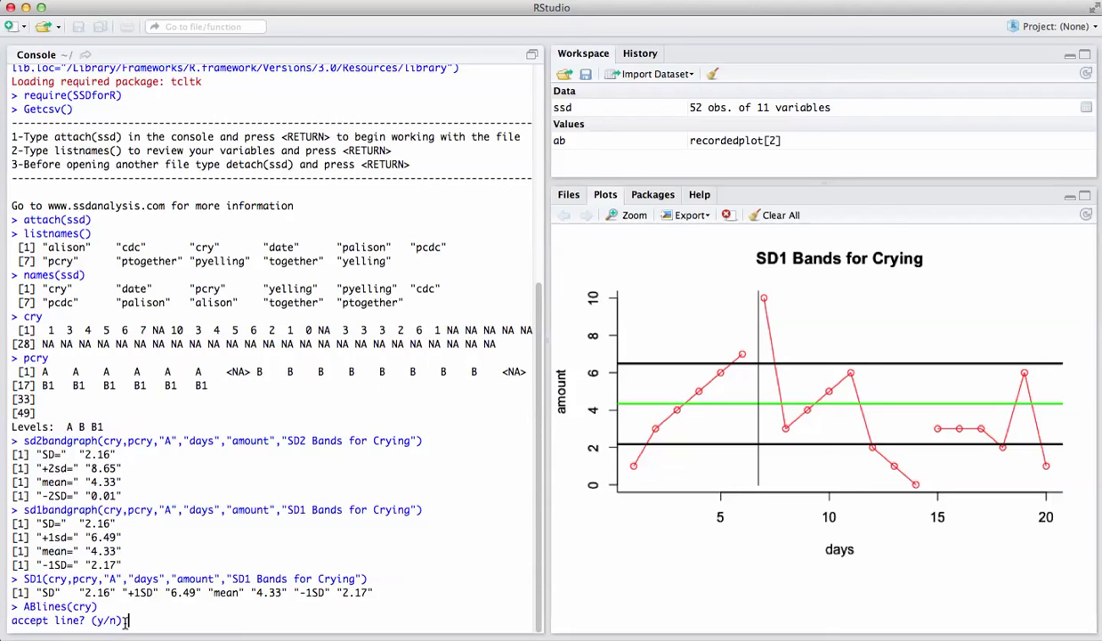
text(y)
key(Return)
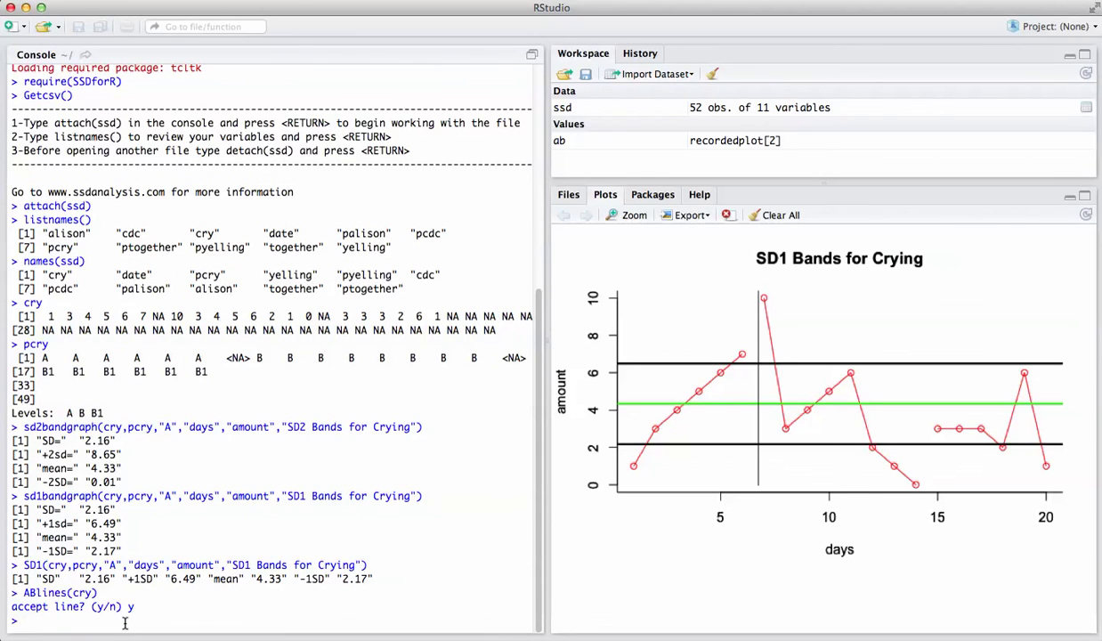
Rerun ABlines(cry), place a vertical line between the second and third phases, and accept it
key(Up)
key(Return)
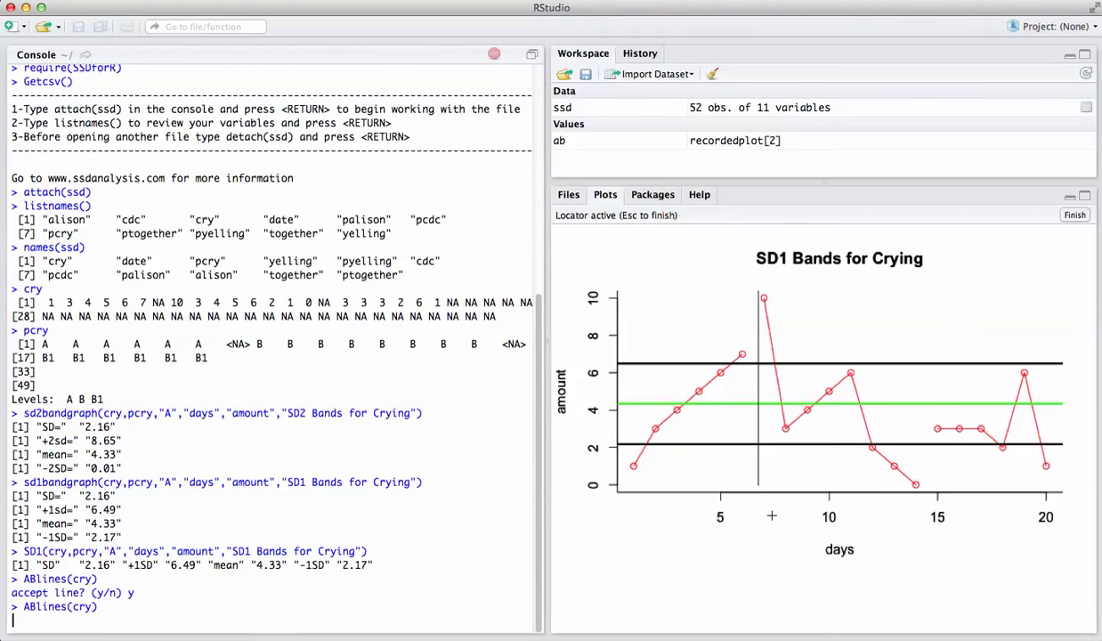
click(923, 430)
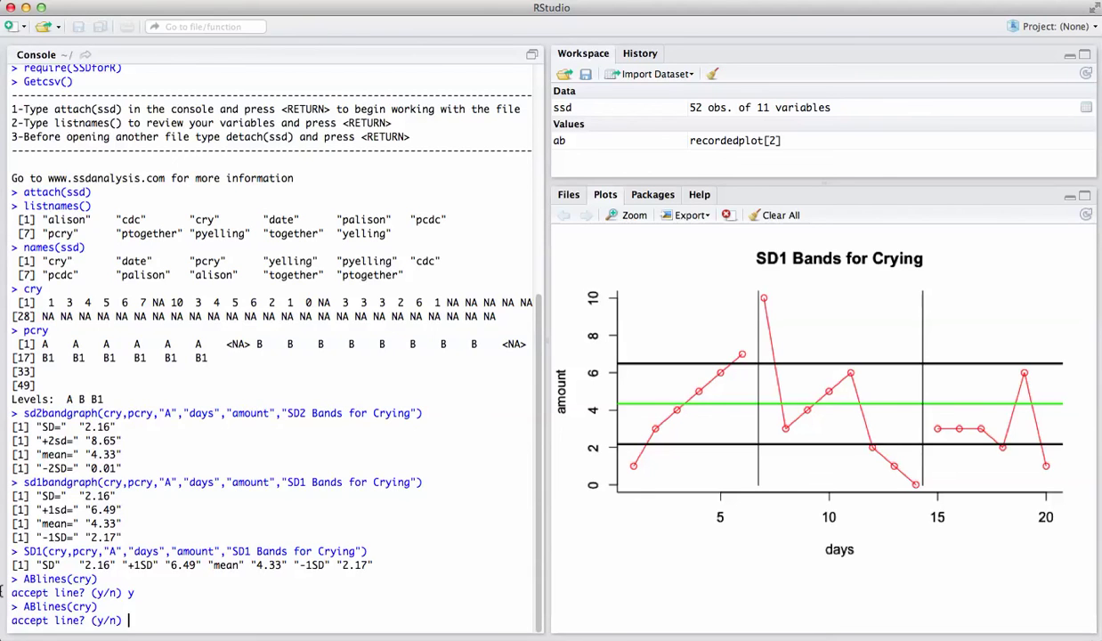
text(y)
key(Return)
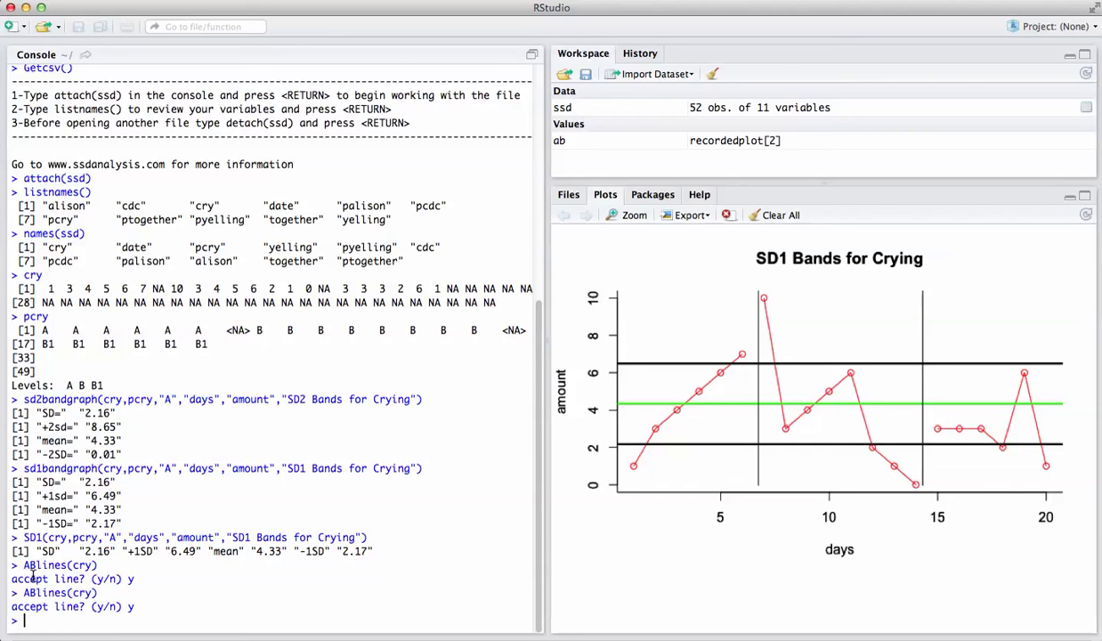
Run ABtext("4.33"), place the label just above the right end of the green mean line, and accept it
text(te)
key(BackSpace)
key(BackSpace)
text(ABtext()
text("4.33)
key(Return)
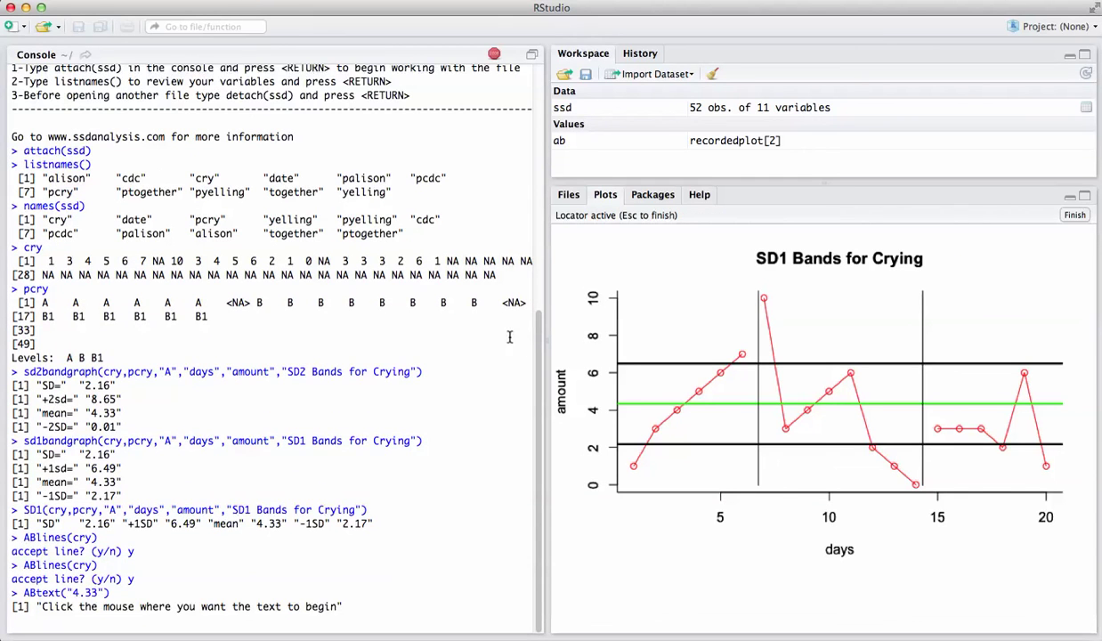
click(1050, 396)
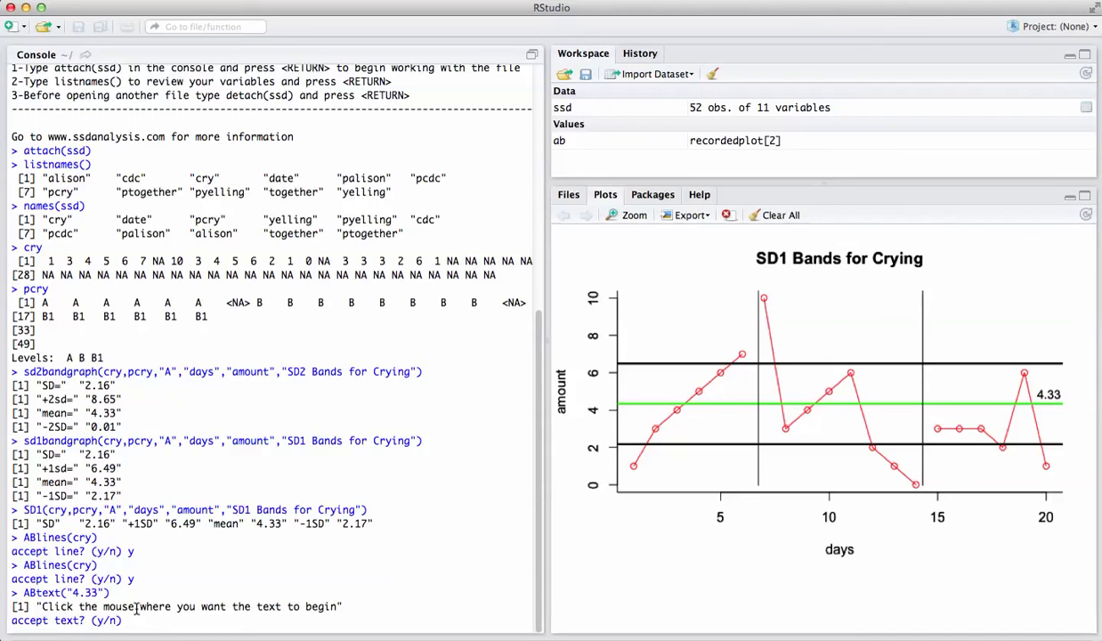
text(y)
key(Return)
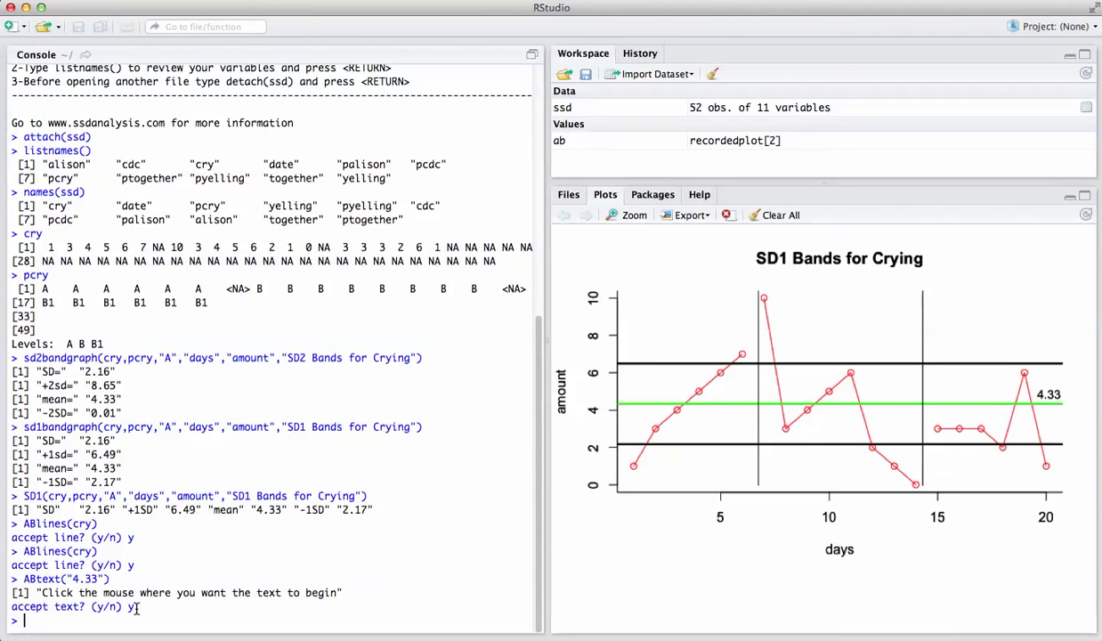
Run ABtext("6.49"), place the label above the right end of the upper standard deviation band, and accept it
text(ABtext(")
text(6.49)
key(Return)
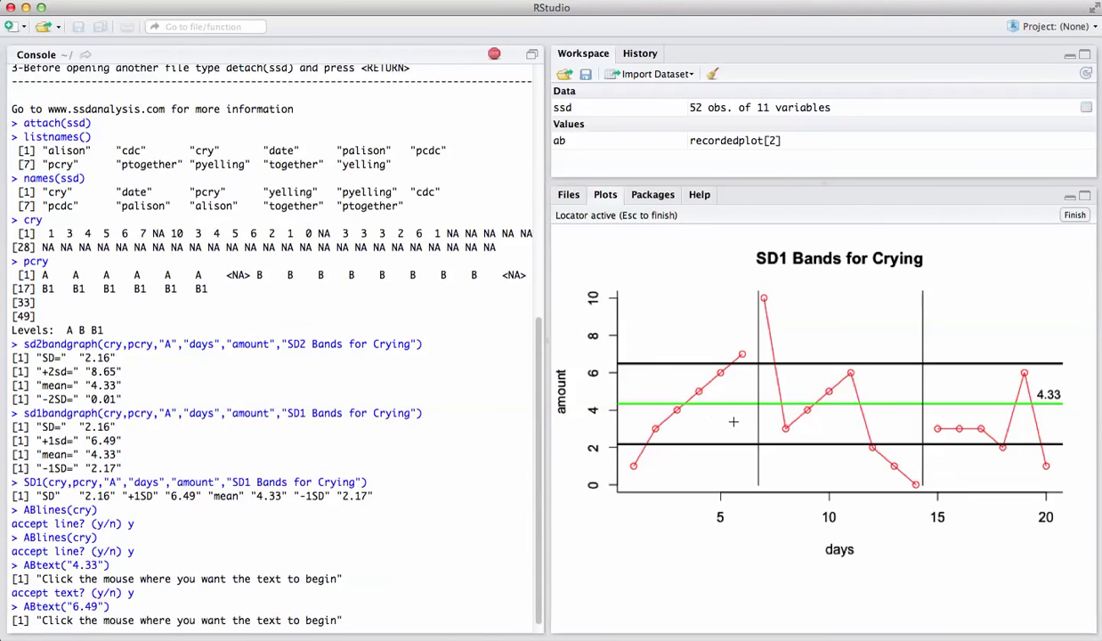
click(1041, 354)
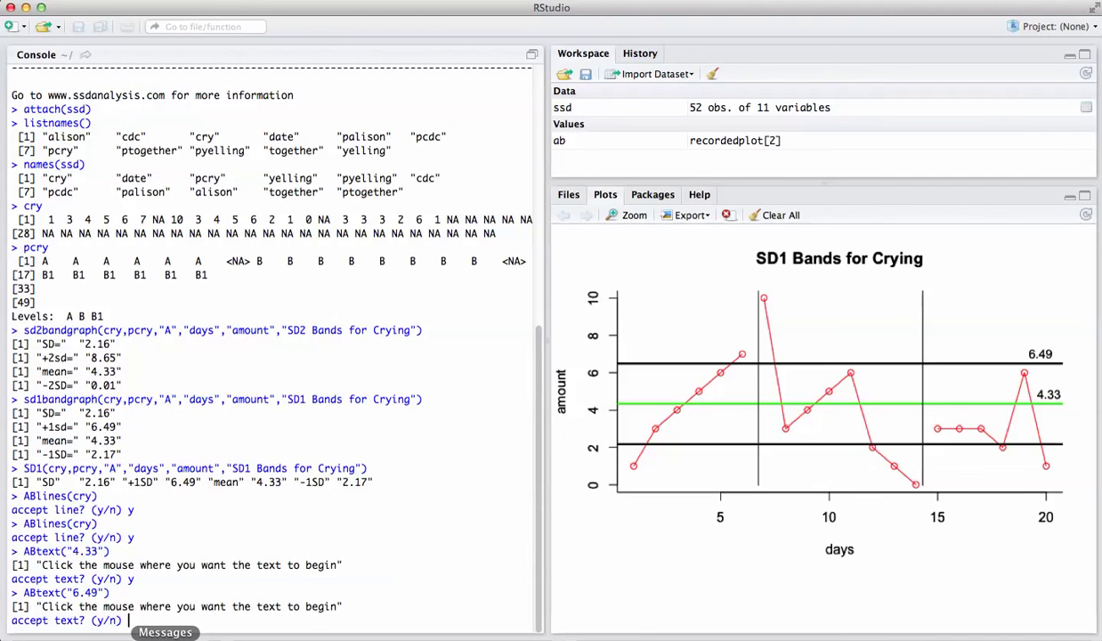
text(y)
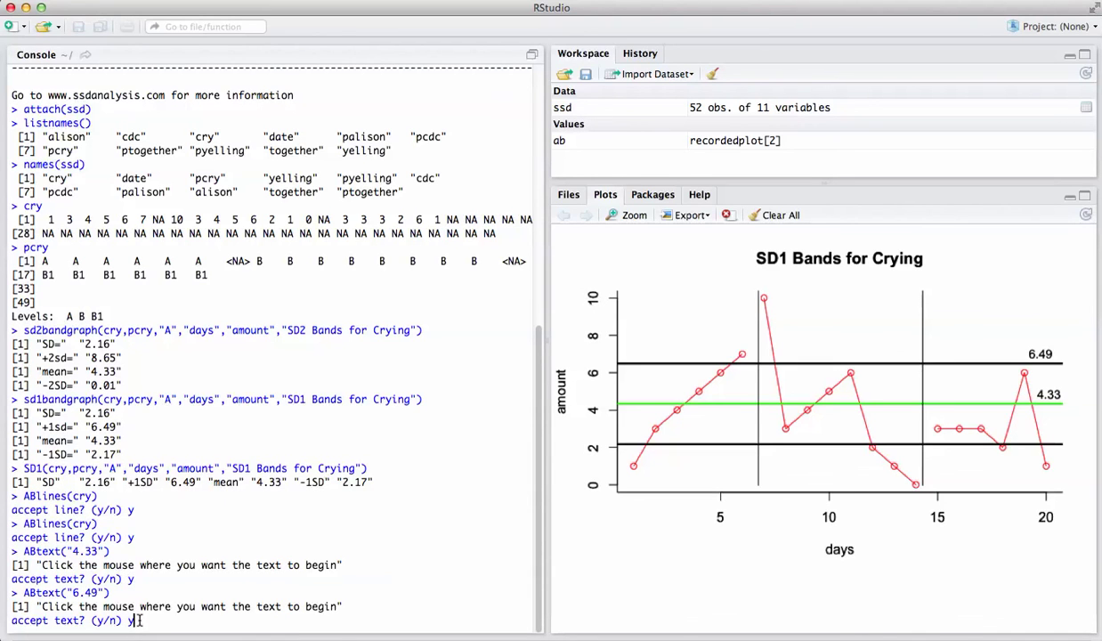
key(Return)
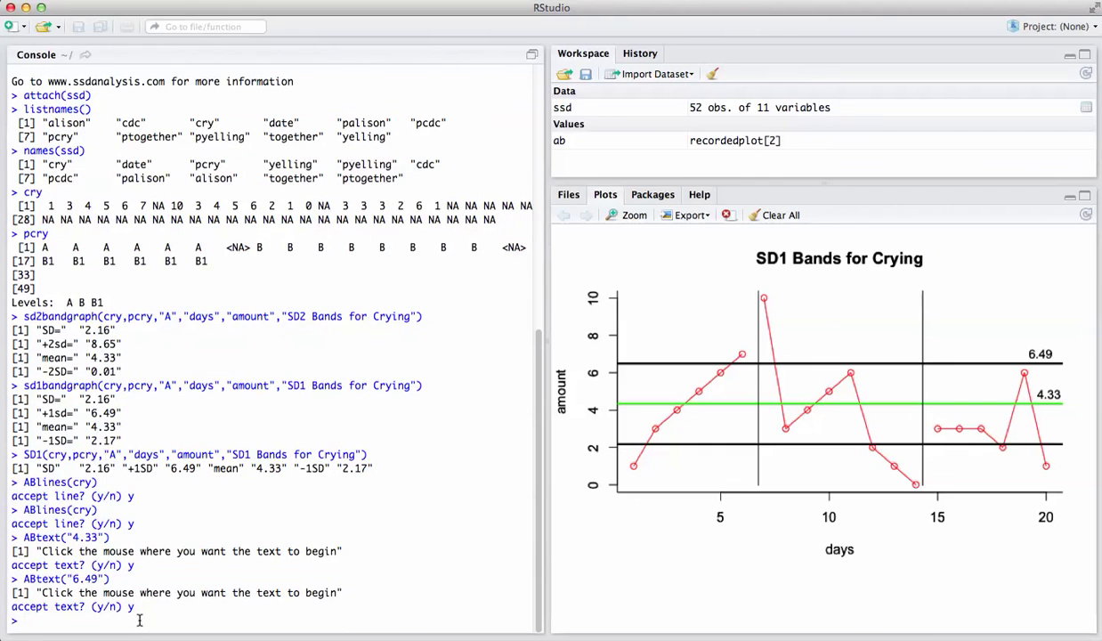
Run ABtext("2.17"), place the label above the right end of the lower standard deviation band, and accept it
text(ABtext()
text("2.17)
key(Return)
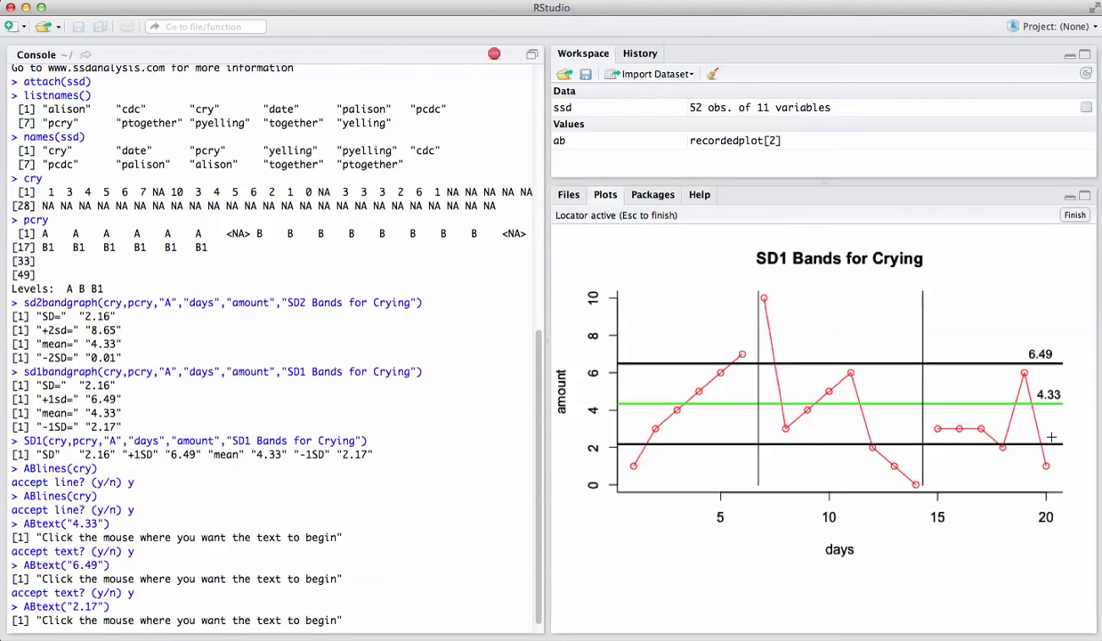
click(1052, 436)
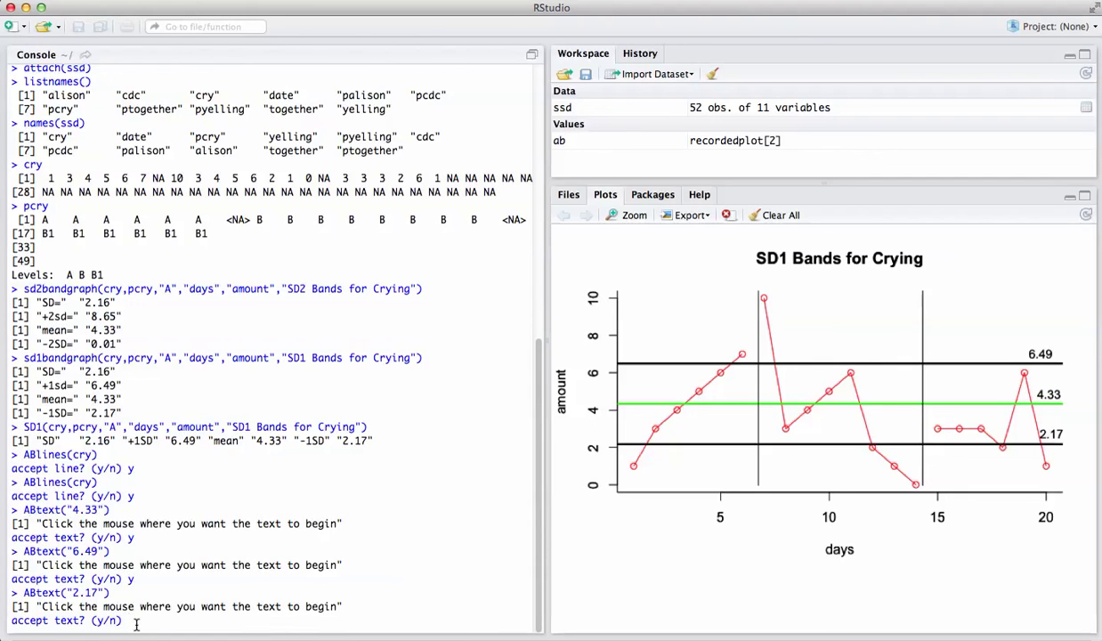
text(y)
key(Return)
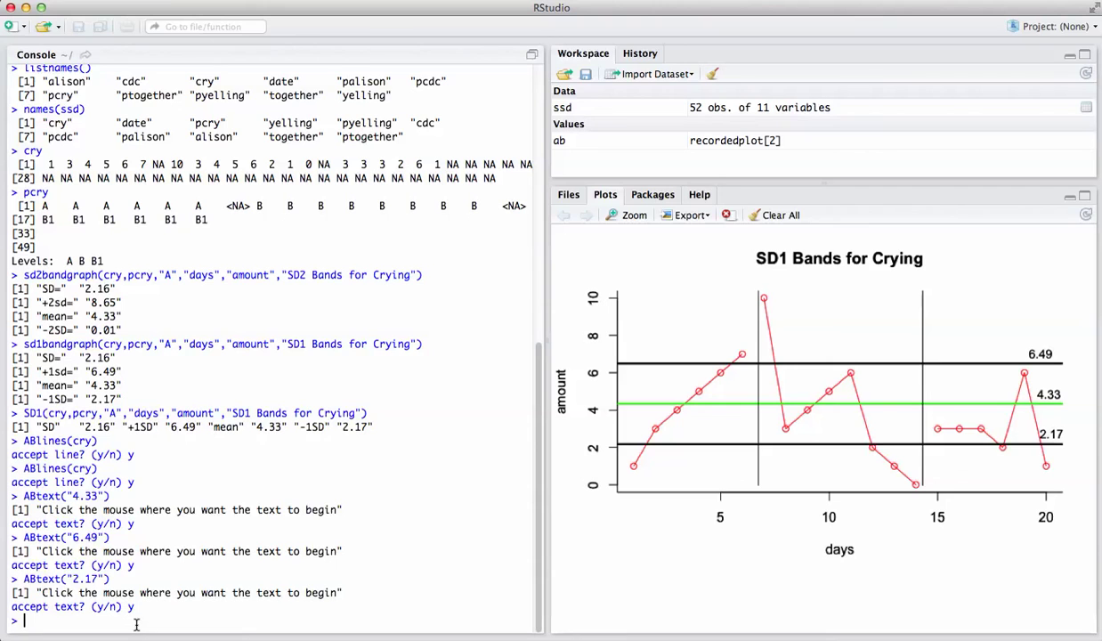
Add the legend with SD1legend() and copy the finished plot to the clipboard
text(SD1legend())
key(Return)
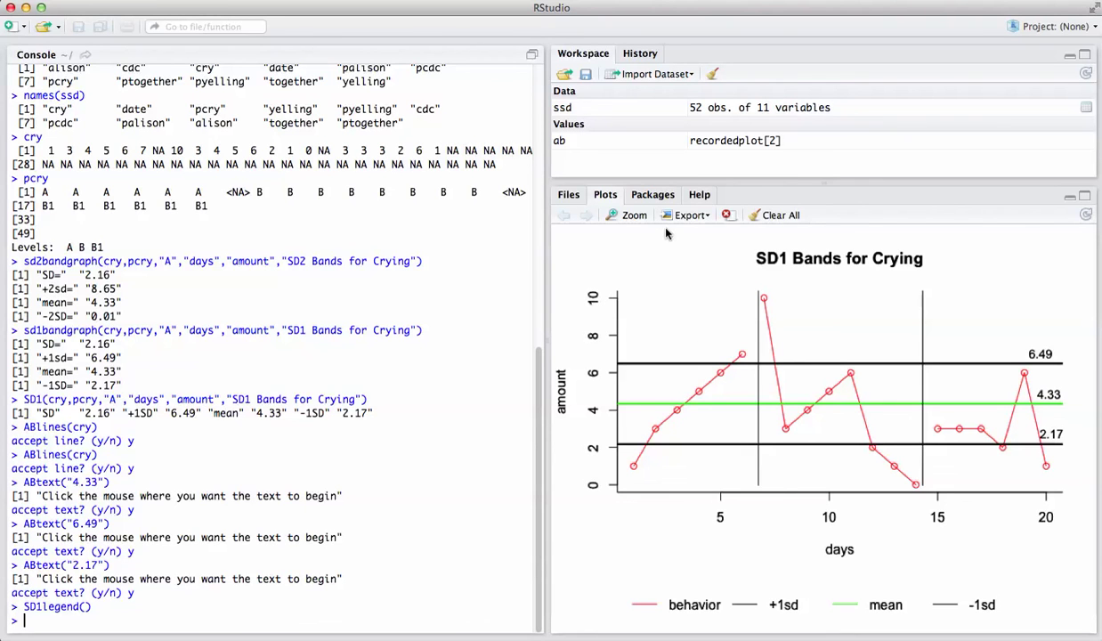
click(688, 216)
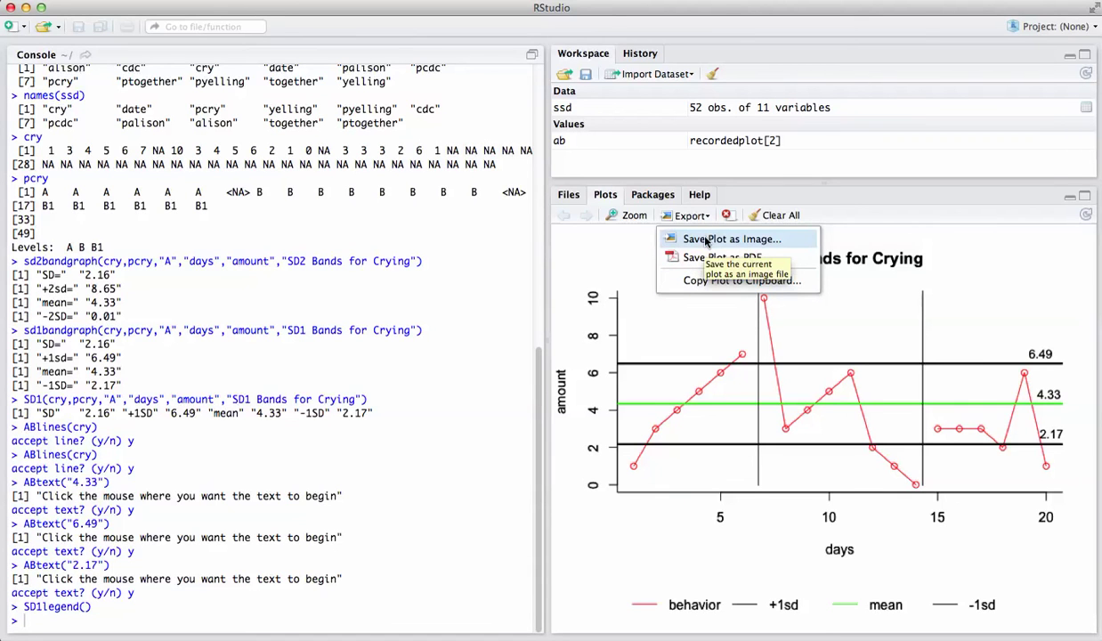
click(690, 282)
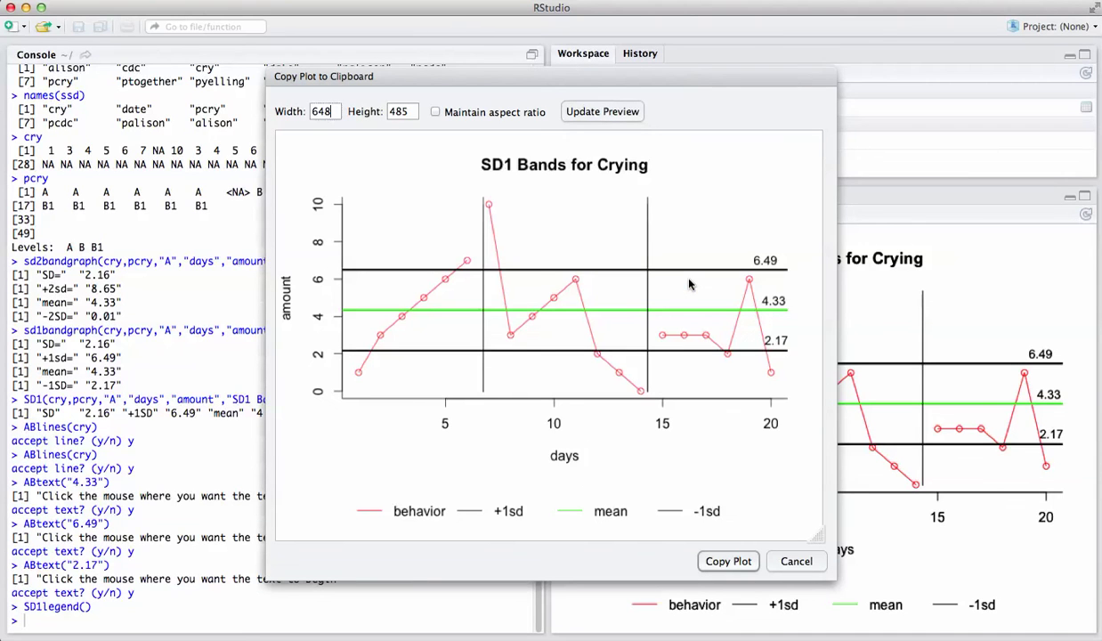
click(722, 562)
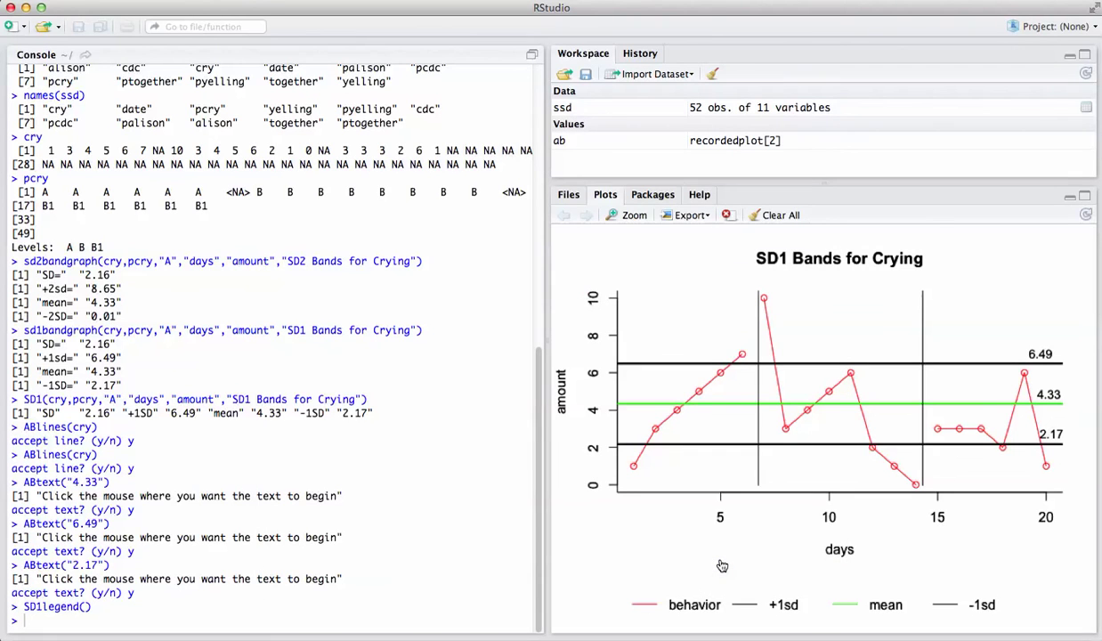